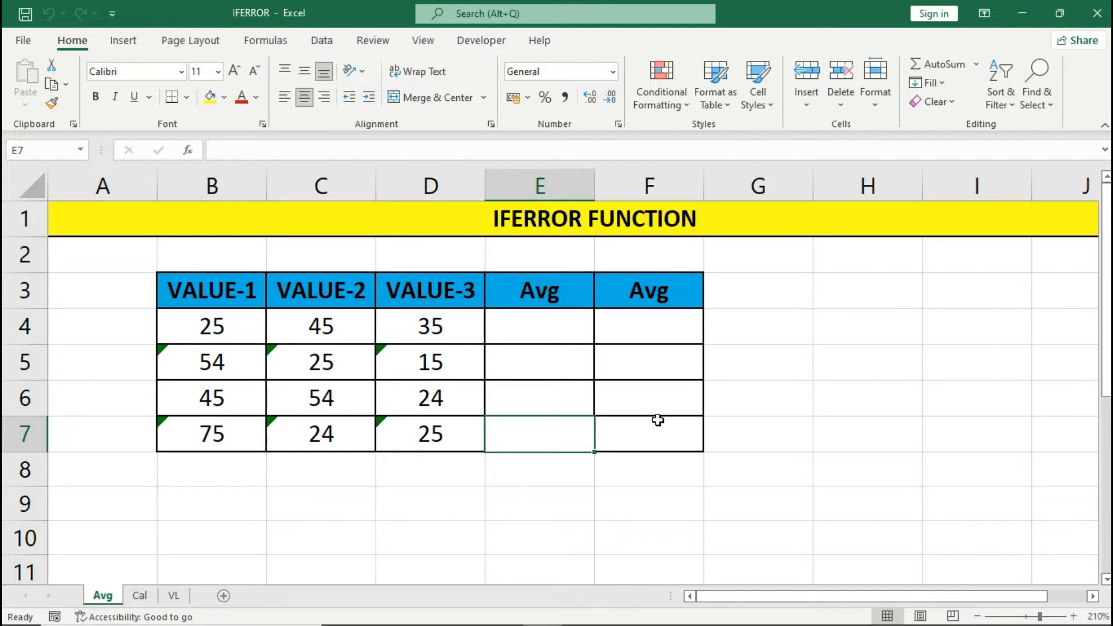
Enter =AVERAGE(B4:D4) in cell E4 to average the first row's three values.
{"action": "left_click", "coordinate": [195, 330]}
{"action": "left_click_drag", "start_coordinate": [195, 329], "coordinate": [422, 325]}
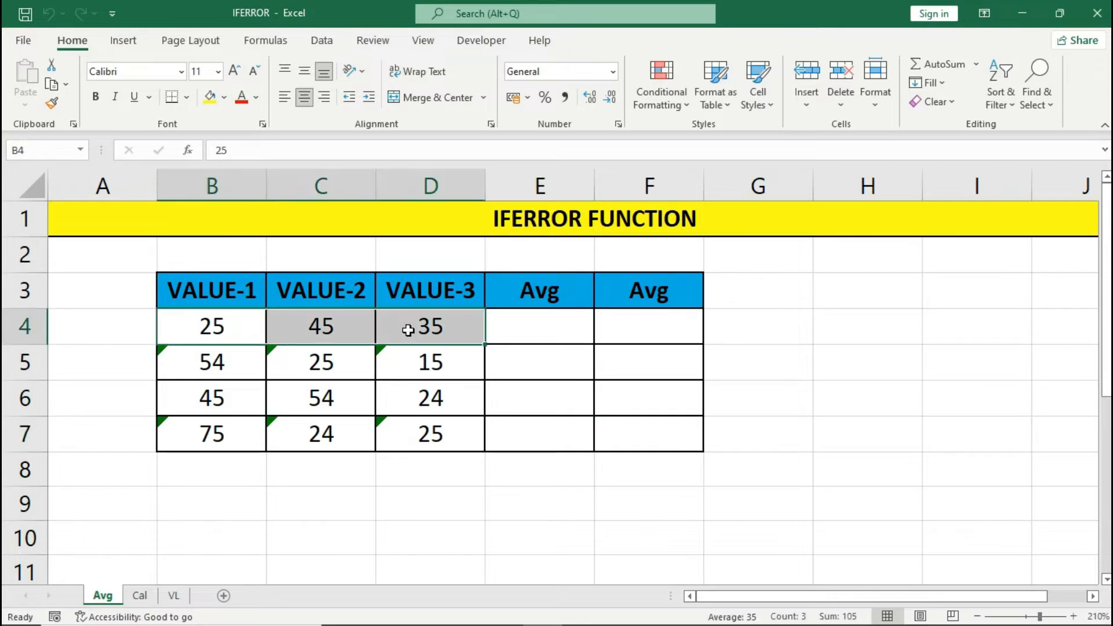
{"action": "left_click", "coordinate": [520, 326]}
{"action": "type", "text": "=AVERA"}
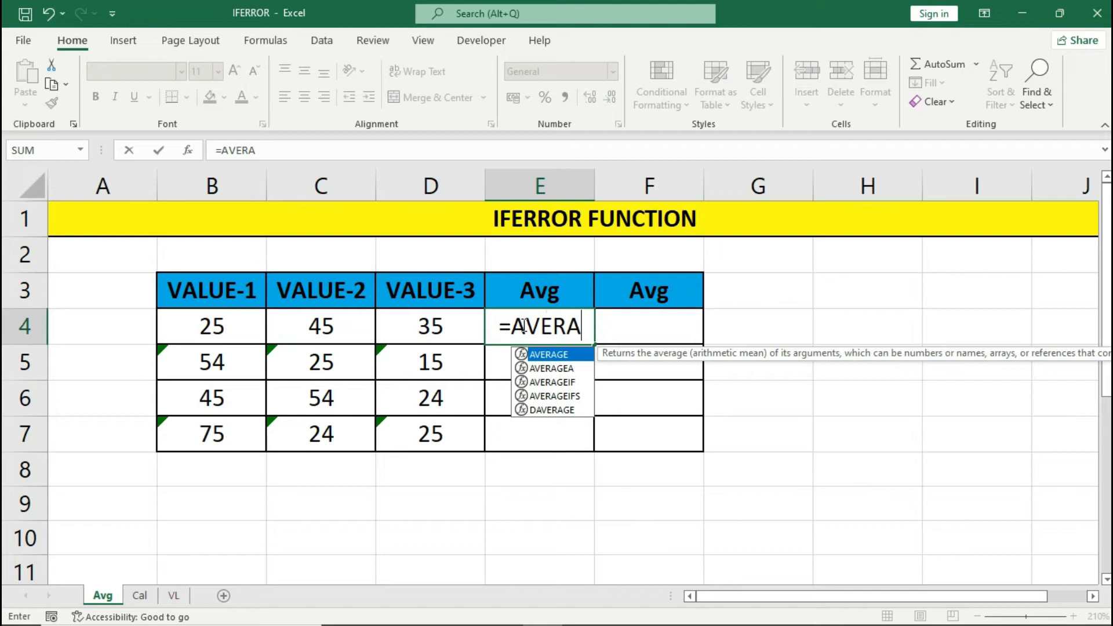
{"action": "type", "text": "GE("}
{"action": "left_click_drag", "start_coordinate": [232, 327], "coordinate": [392, 331]}
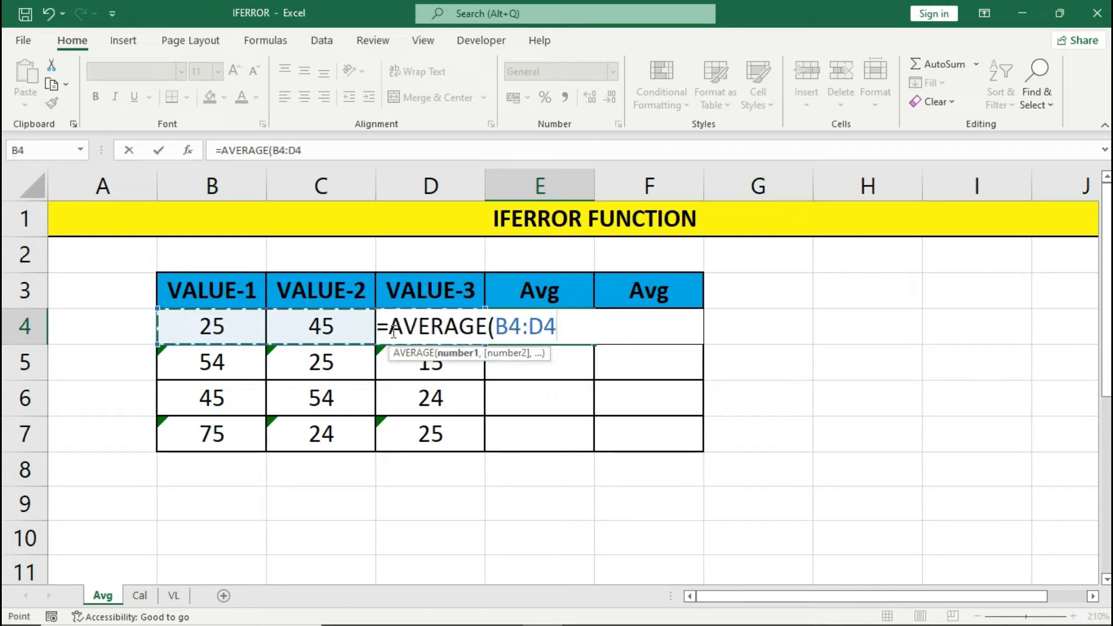
{"action": "type", "text": ")"}
{"action": "key", "text": "Return"}
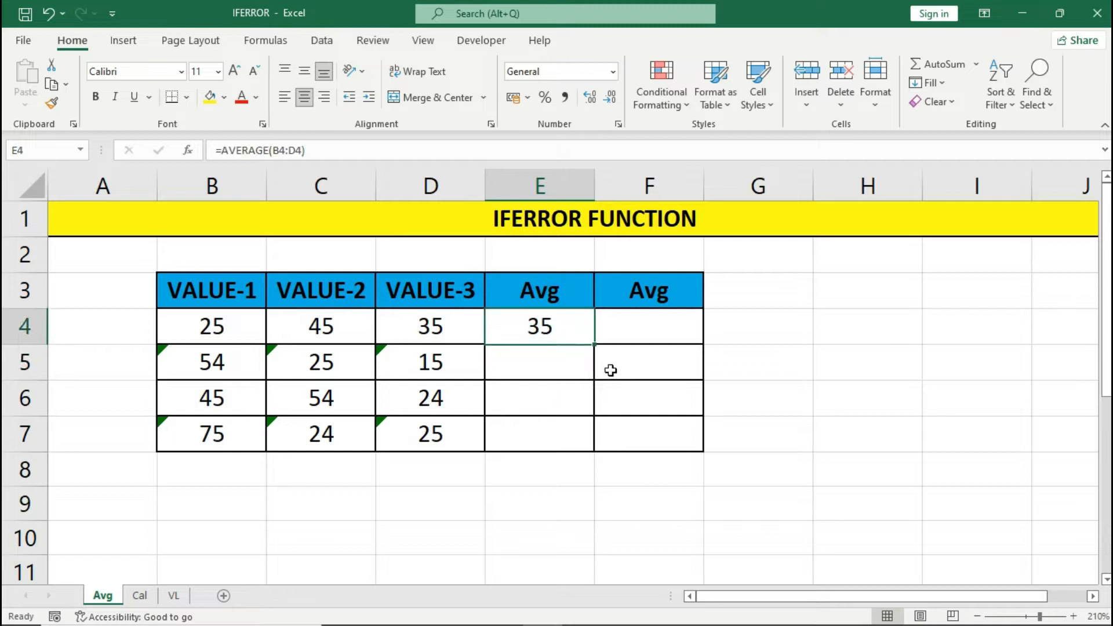
Fill the average formula from E4 down to E7 and check the row 5 result against its source values B5:D5.
{"action": "left_click_drag", "start_coordinate": [595, 344], "coordinate": [584, 436]}
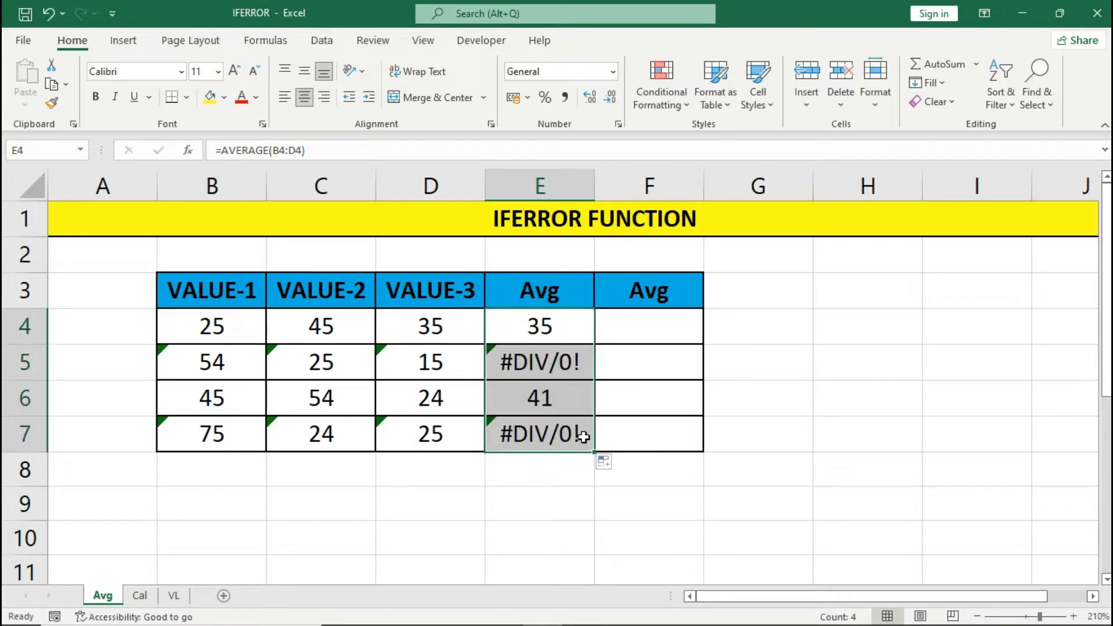
{"action": "left_click", "coordinate": [561, 367]}
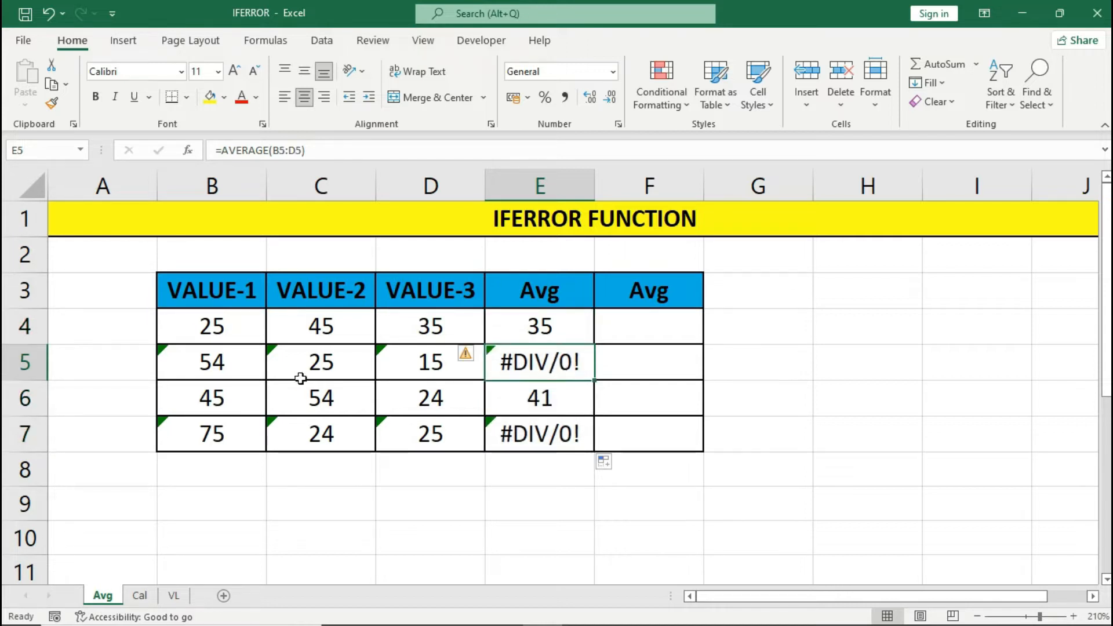
{"action": "left_click", "coordinate": [239, 364]}
{"action": "left_click_drag", "start_coordinate": [287, 363], "coordinate": [396, 363]}
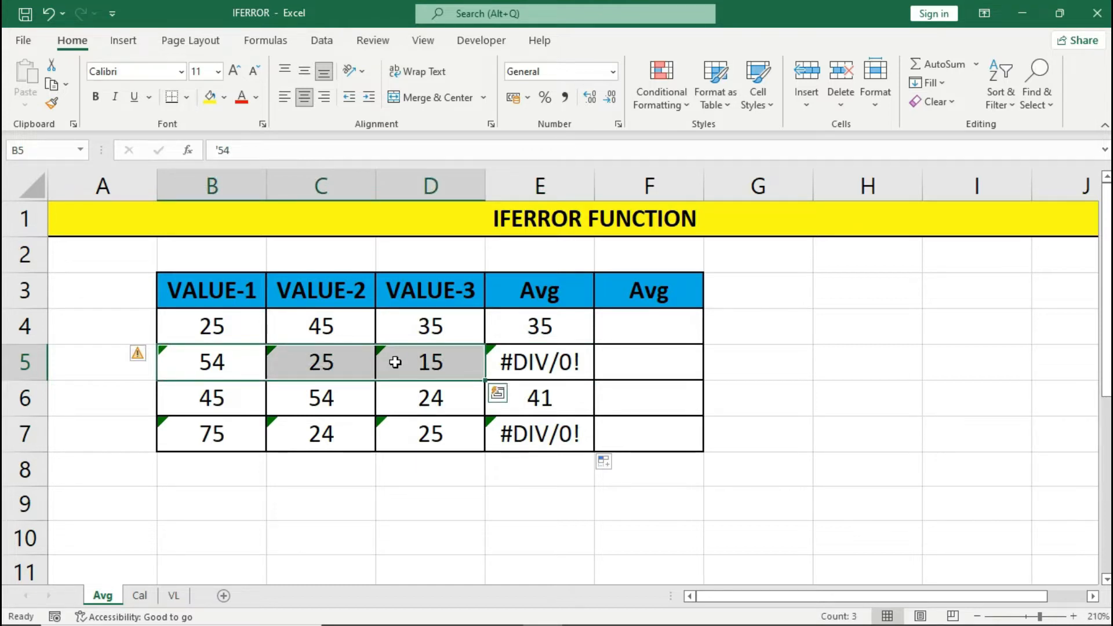
{"action": "left_click", "coordinate": [531, 371]}
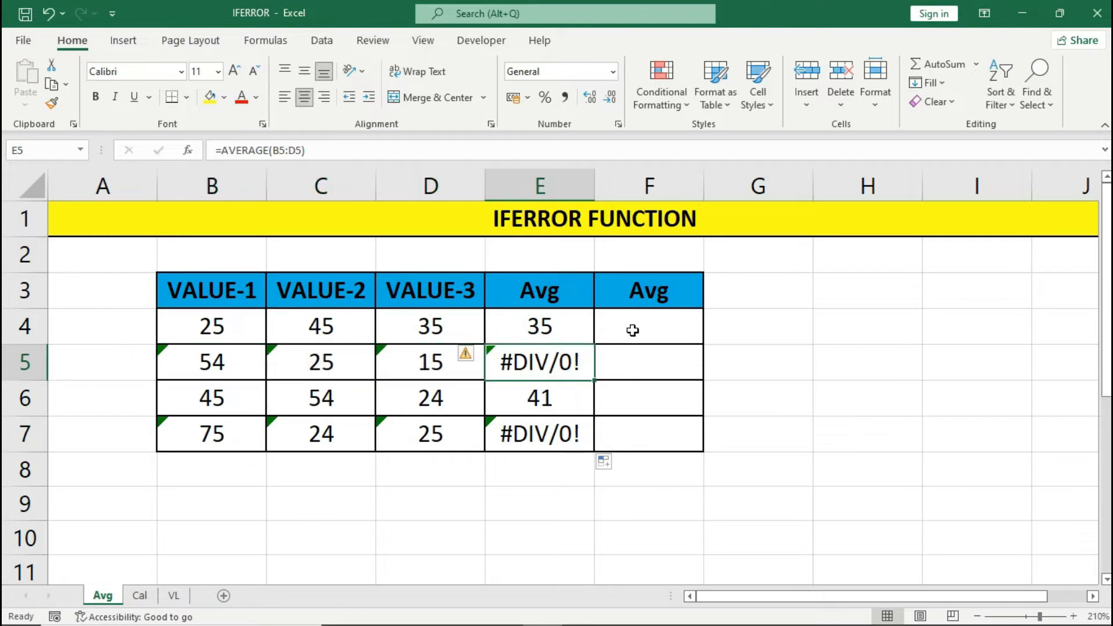
Enter =IFERROR(AVERAGE(B4:D4),"") in F4 and fill the formula down to F7.
{"action": "mouse_move", "coordinate": [634, 325]}
{"action": "left_mouse_down"}
{"action": "mouse_move", "coordinate": [641, 435]}
{"action": "mouse_move", "coordinate": [641, 326]}
{"action": "mouse_move", "coordinate": [644, 335]}
{"action": "left_mouse_up"}
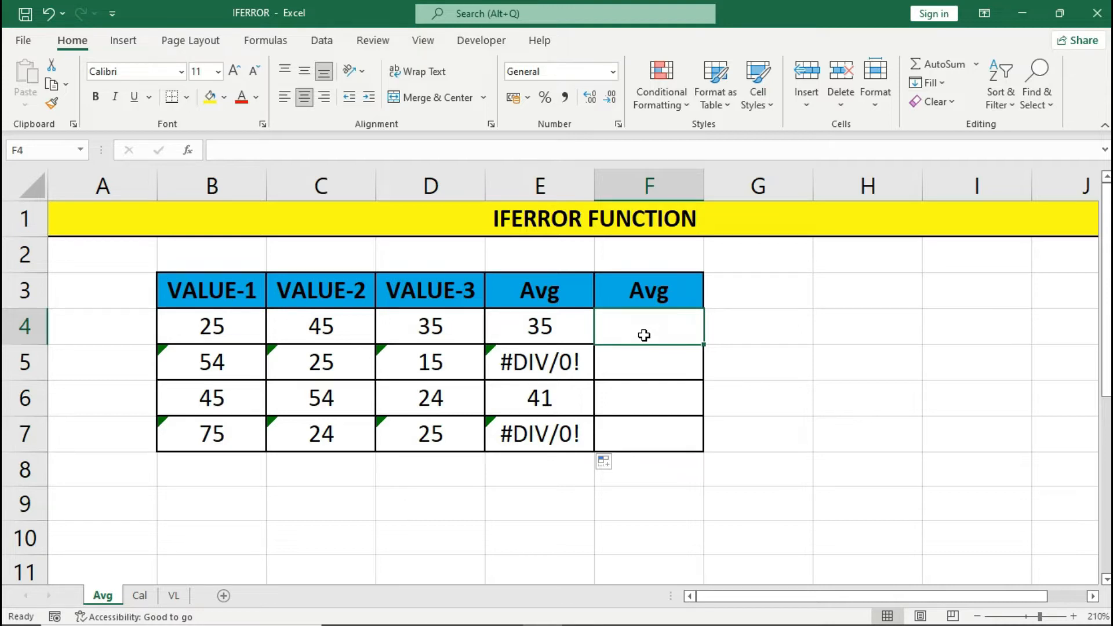
{"action": "type", "text": "=IFE"}
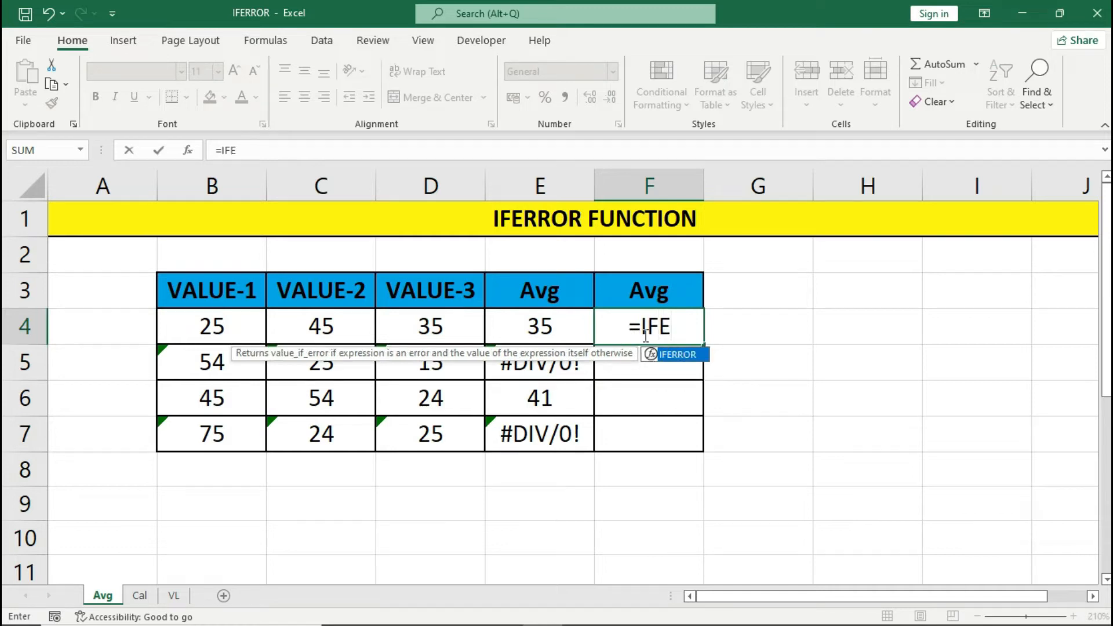
{"action": "double_click", "coordinate": [672, 358]}
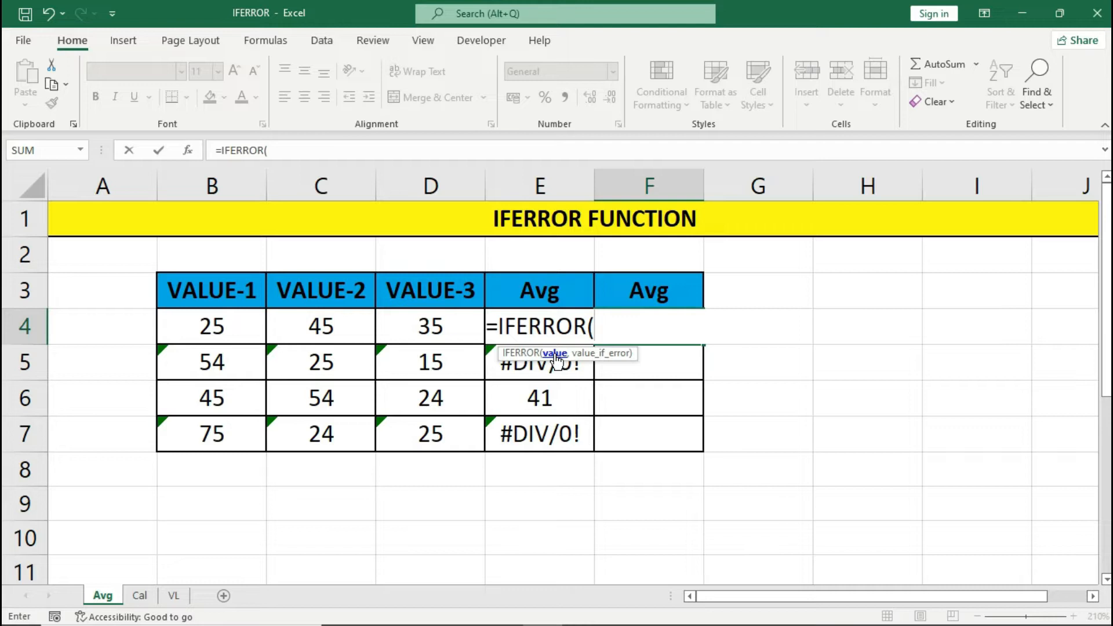
{"action": "type", "text": "AVERAGE("}
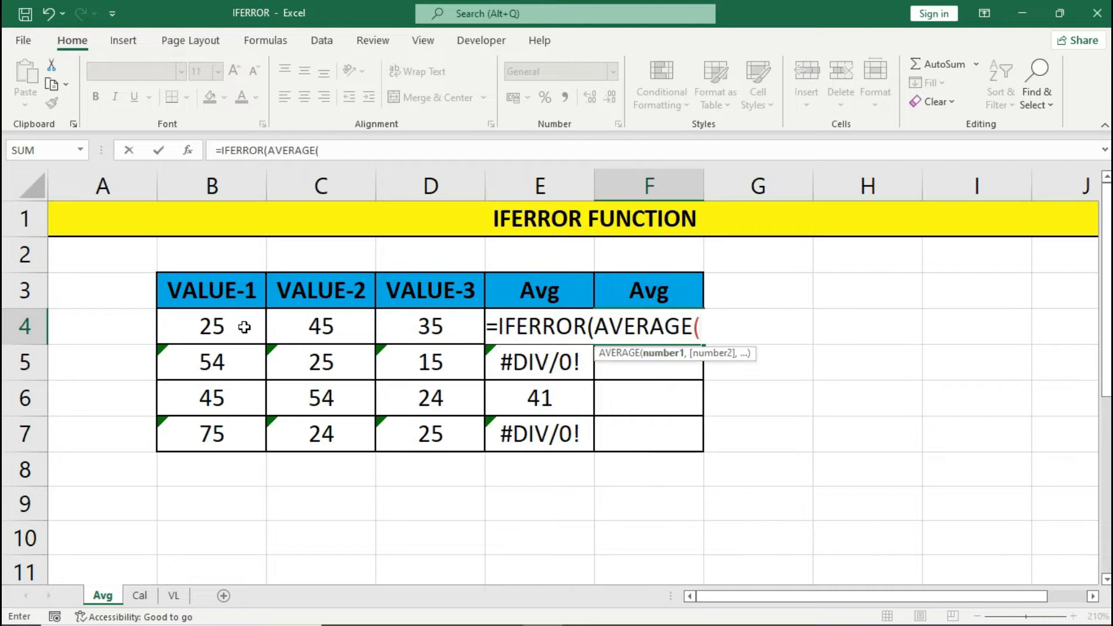
{"action": "left_click", "coordinate": [256, 327]}
{"action": "left_click_drag", "start_coordinate": [256, 327], "coordinate": [386, 326]}
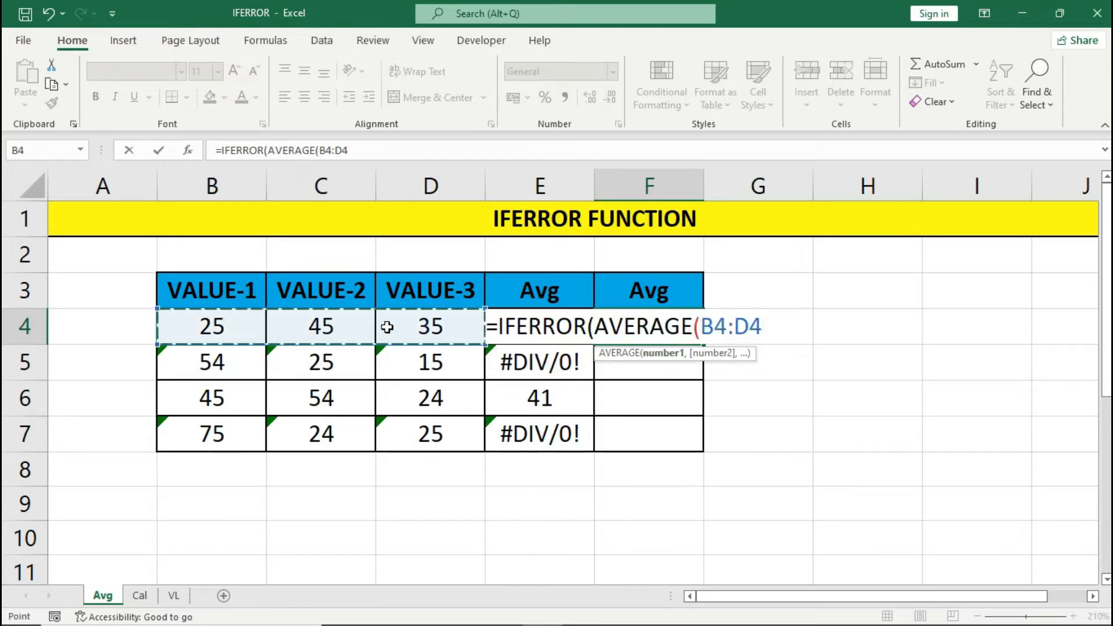
{"action": "type", "text": "),"}
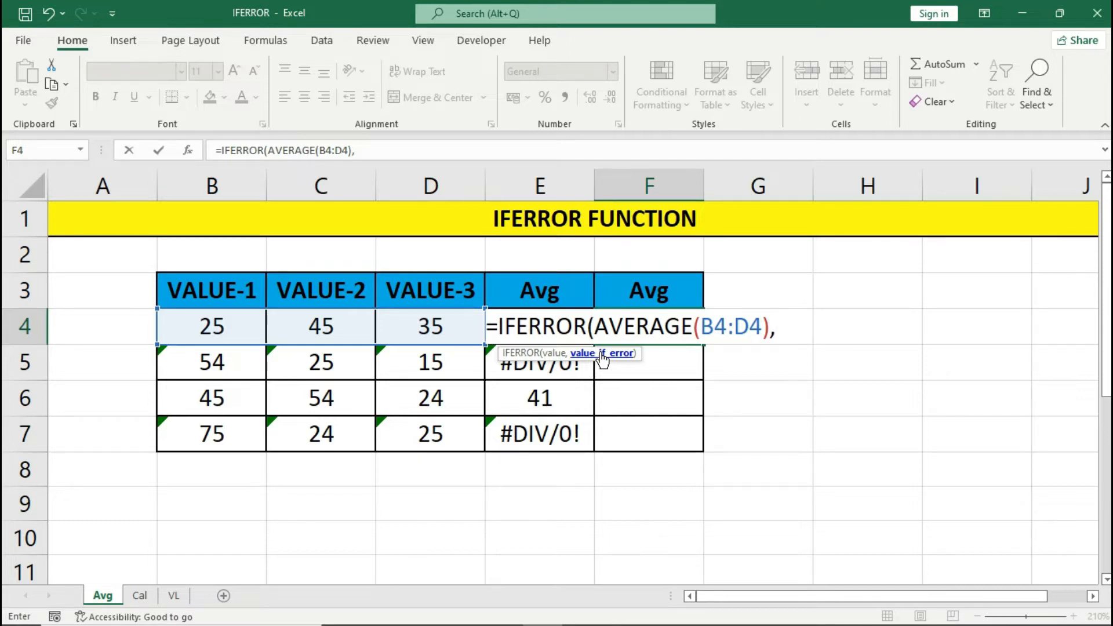
{"action": "type", "text": "\"\")"}
{"action": "key", "text": "Return"}
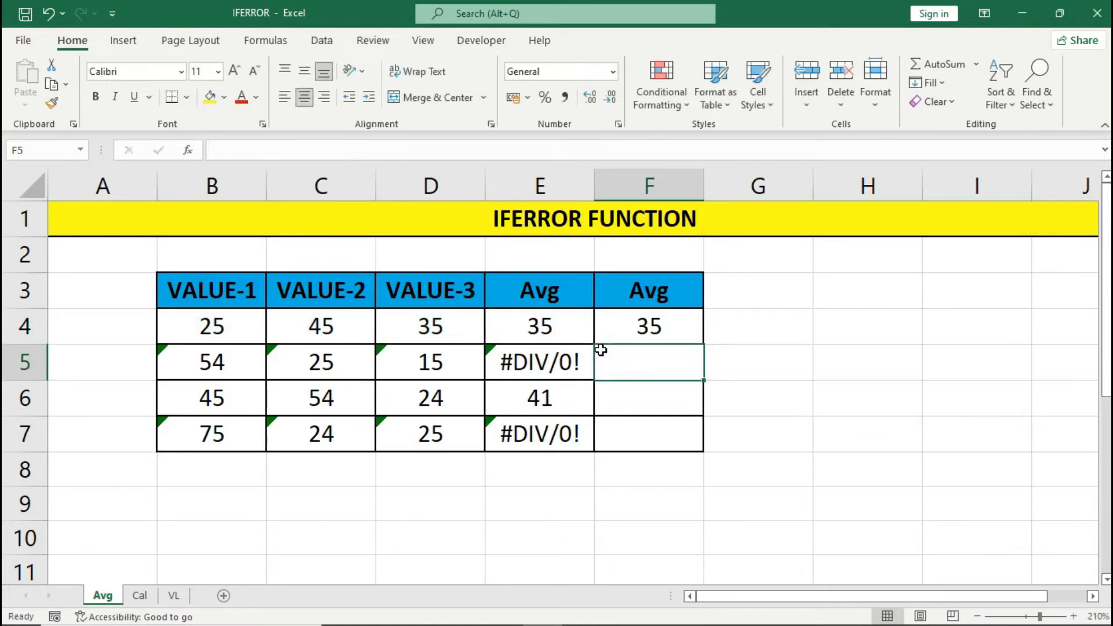
{"action": "left_click", "coordinate": [627, 333]}
{"action": "left_click_drag", "start_coordinate": [703, 350], "coordinate": [702, 443]}
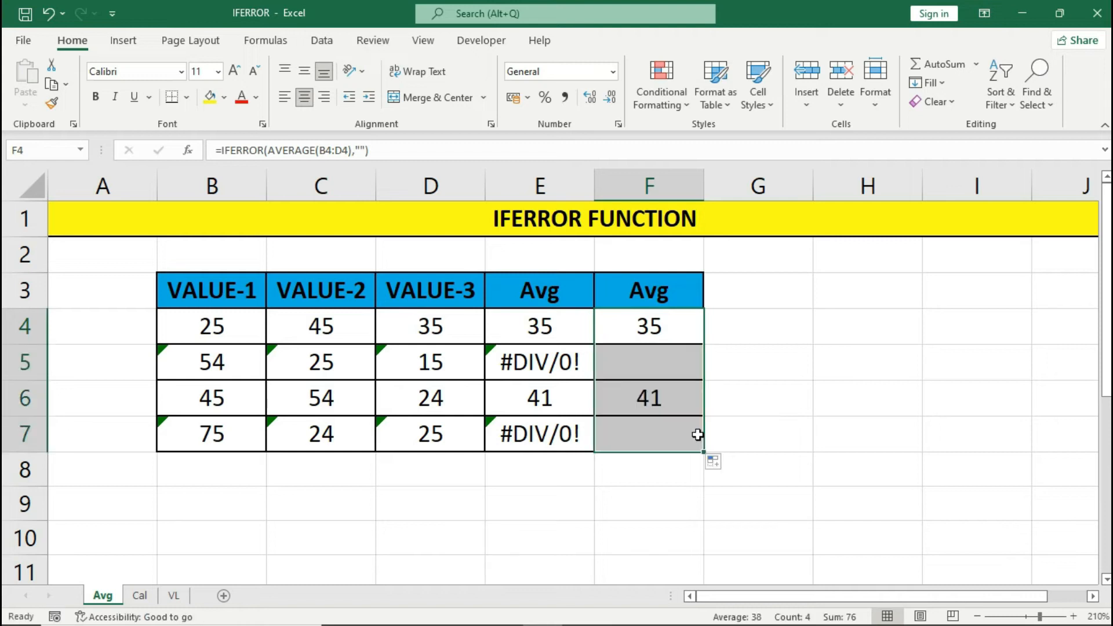
Compare the plain and IFERROR averages in rows 5 and 7, and review the IFERROR formula in F4.
{"action": "left_click", "coordinate": [674, 367]}
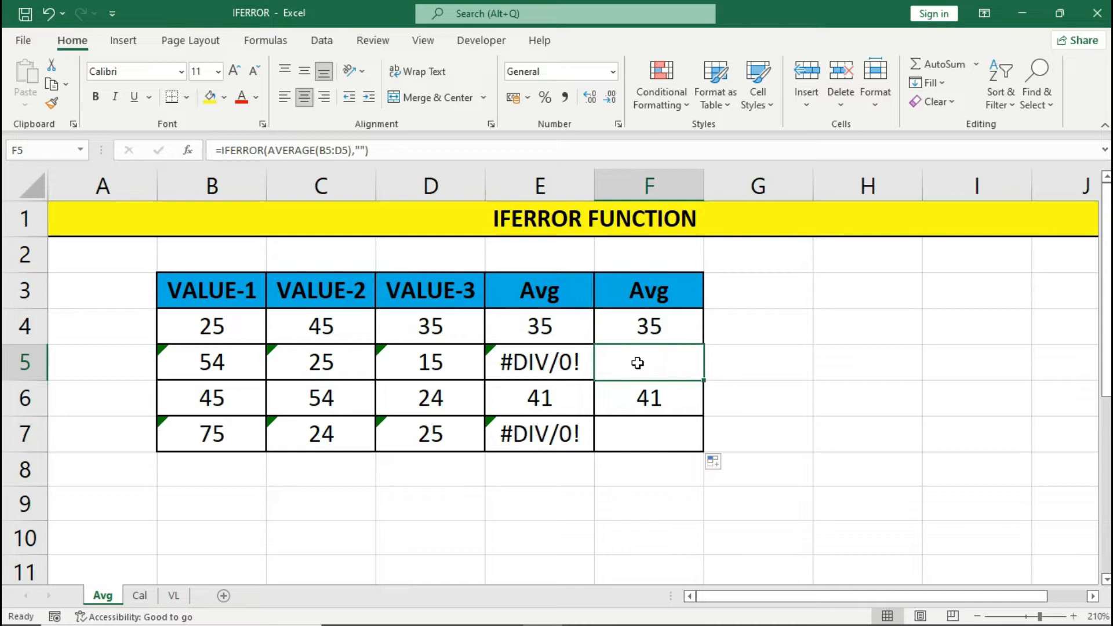
{"action": "left_click", "coordinate": [559, 362]}
{"action": "left_click", "coordinate": [648, 362]}
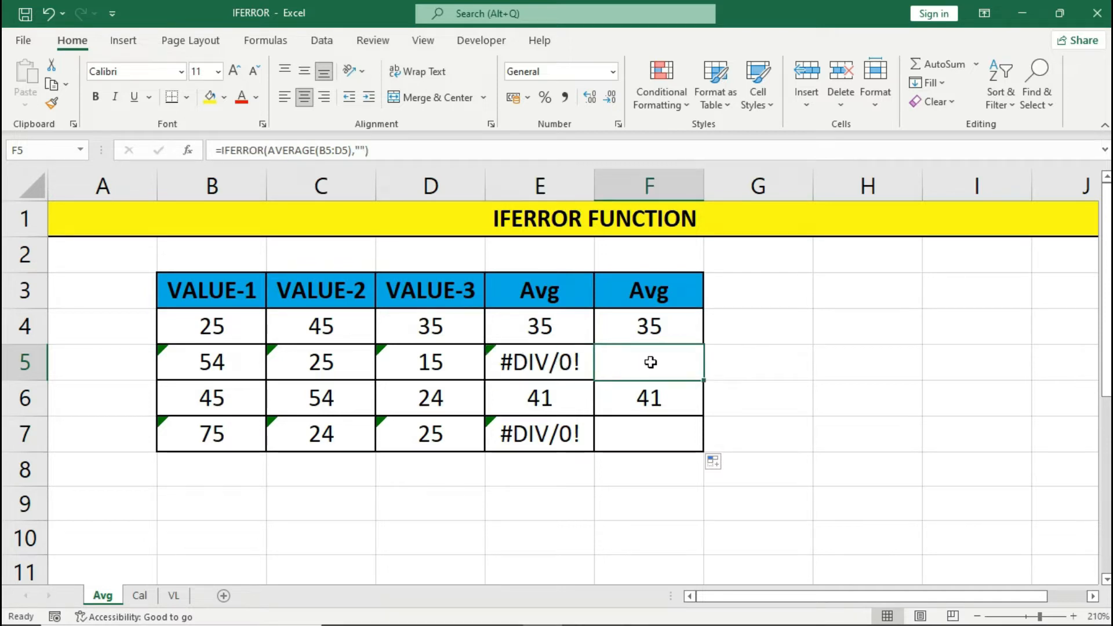
{"action": "left_click", "coordinate": [548, 436]}
{"action": "left_click", "coordinate": [640, 436]}
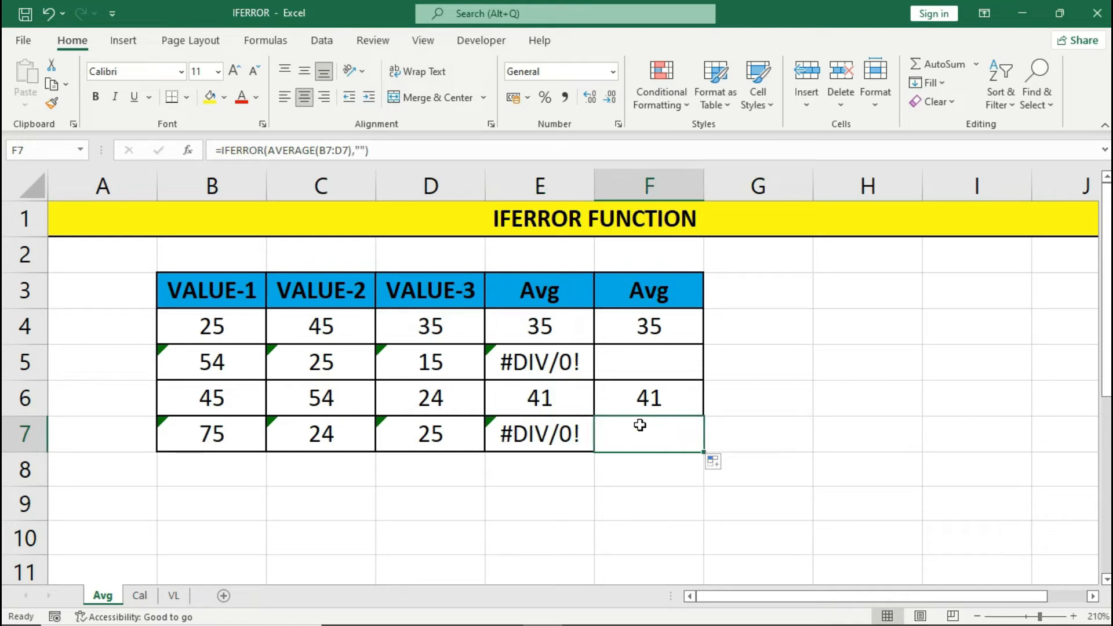
{"action": "left_click", "coordinate": [647, 329]}
{"action": "double_click", "coordinate": [646, 330]}
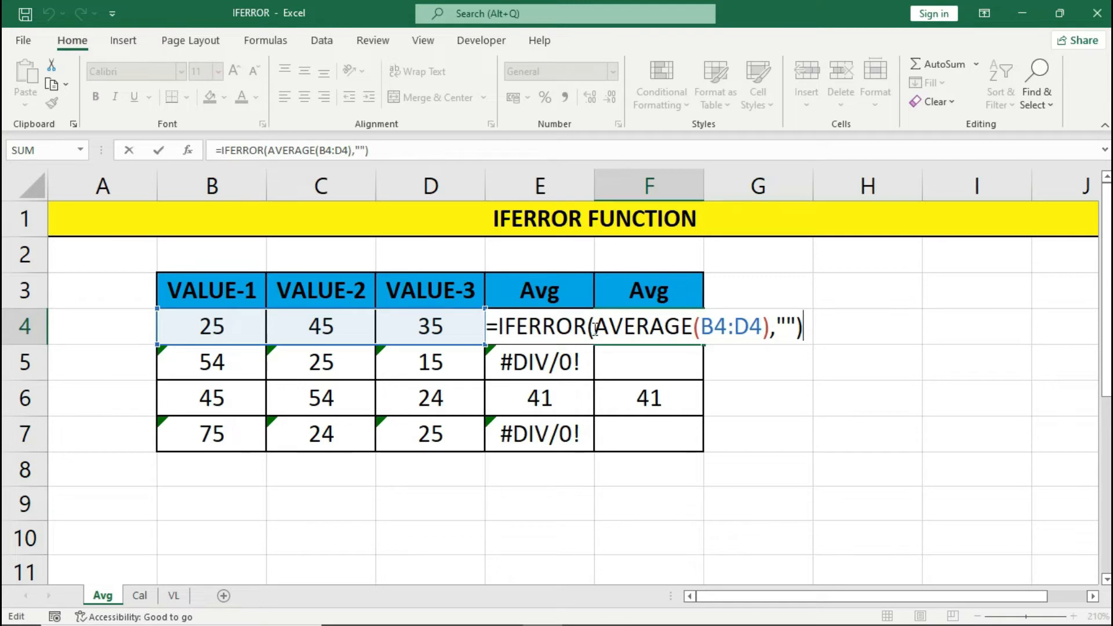
{"action": "key", "text": "Return"}
{"action": "left_click", "coordinate": [556, 357]}
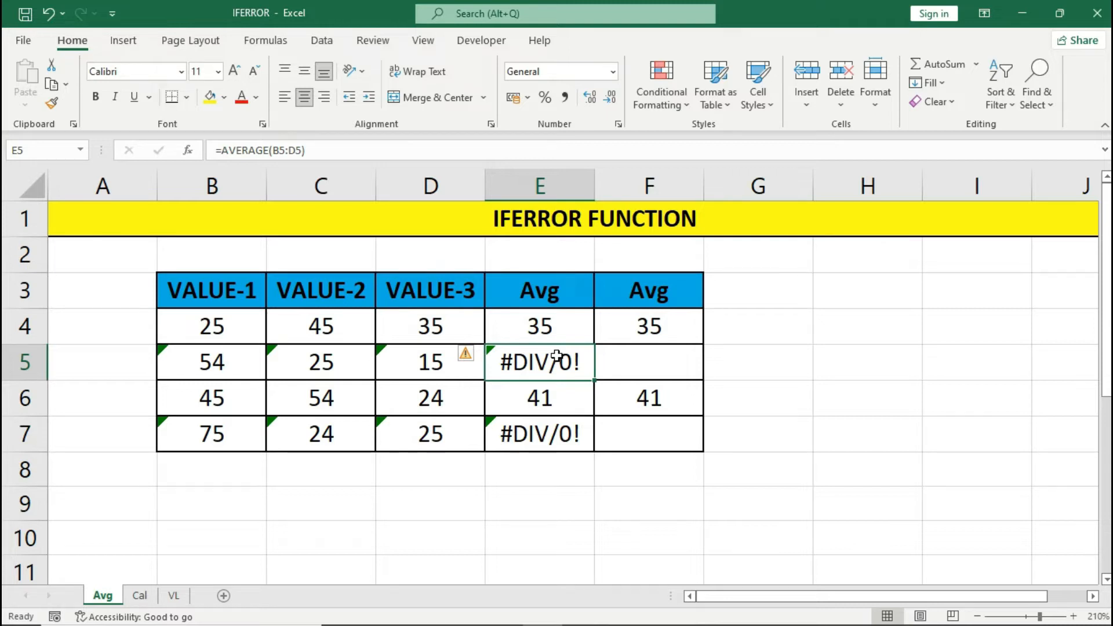
Change E4's formula to =IFERROR(AVERAGE(B4:D4),"Error"), fill it down to E7, and check the results in E5 and E7.
{"action": "left_click", "coordinate": [552, 328]}
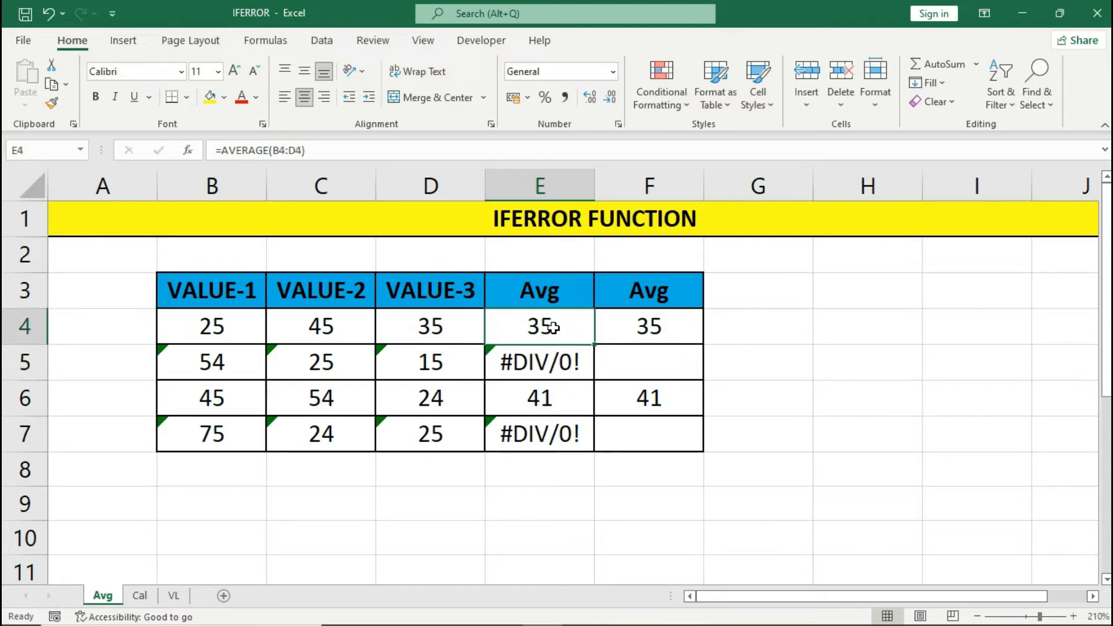
{"action": "double_click", "coordinate": [553, 328]}
{"action": "left_click", "coordinate": [389, 327]}
{"action": "type", "text": "IFERROR("}
{"action": "left_click", "coordinate": [663, 326]}
{"action": "type", "text": ","}
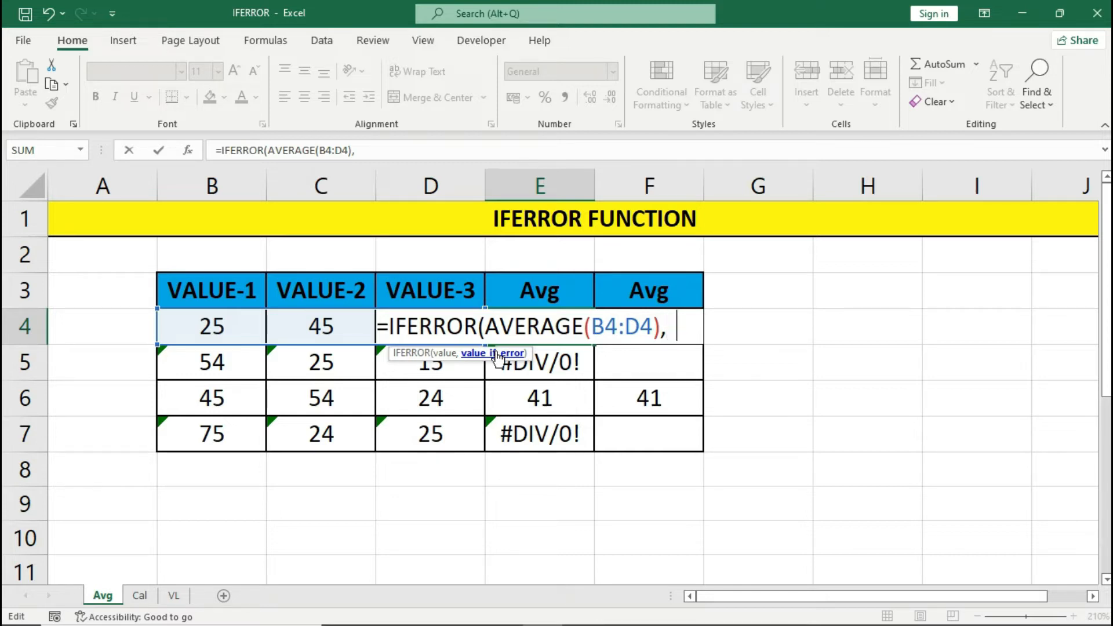
{"action": "type", "text": "Error\")"}
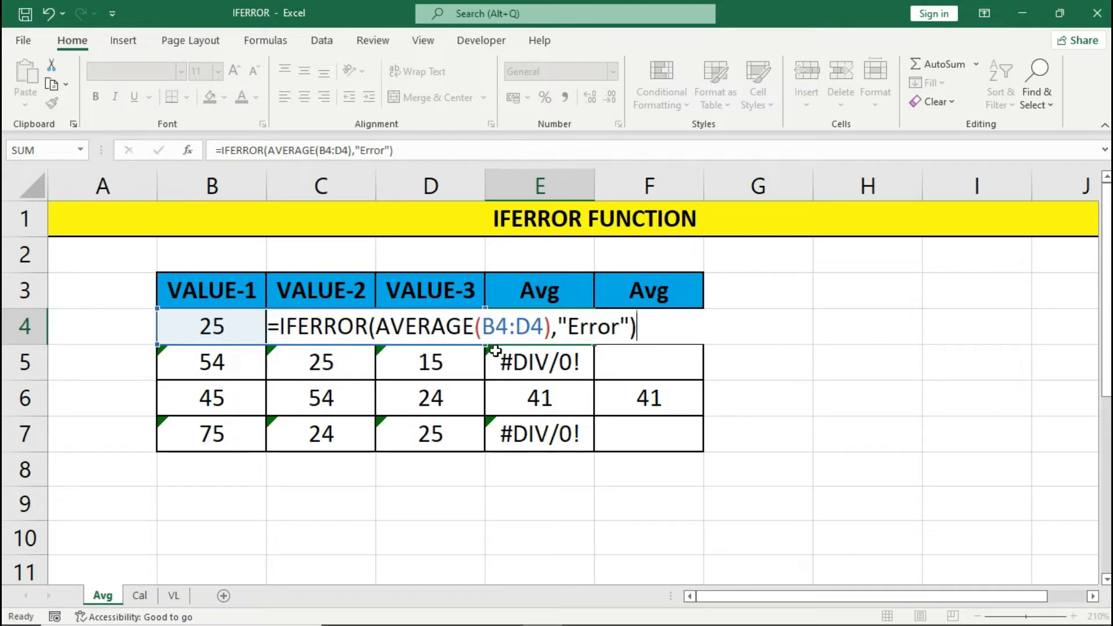
{"action": "key", "text": "ctrl+Return"}
{"action": "left_click_drag", "start_coordinate": [595, 345], "coordinate": [586, 436]}
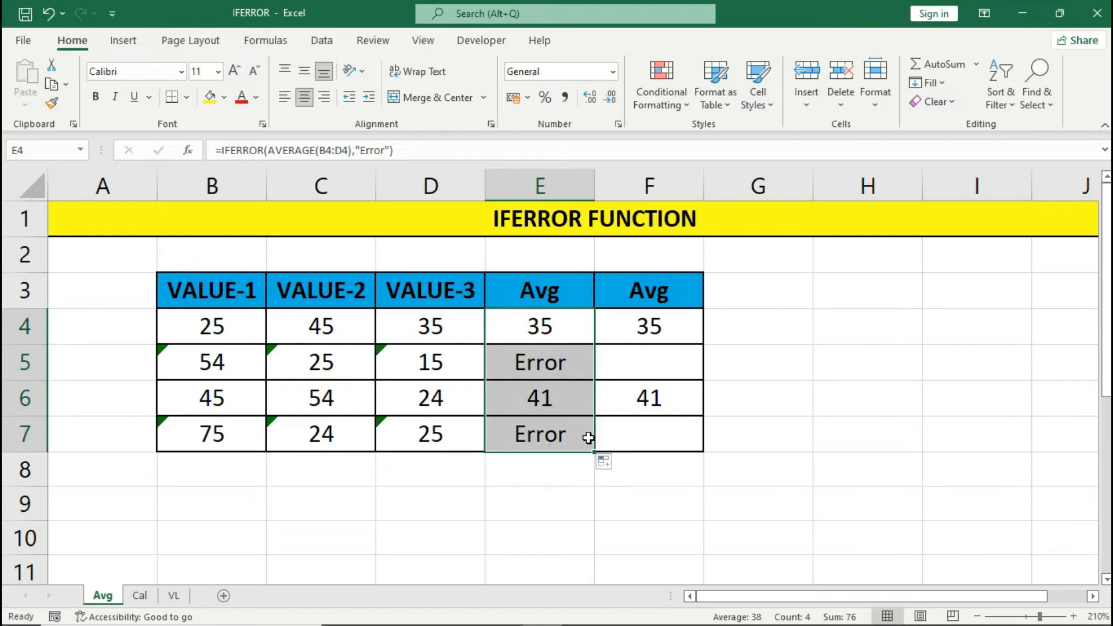
{"action": "left_click", "coordinate": [568, 369]}
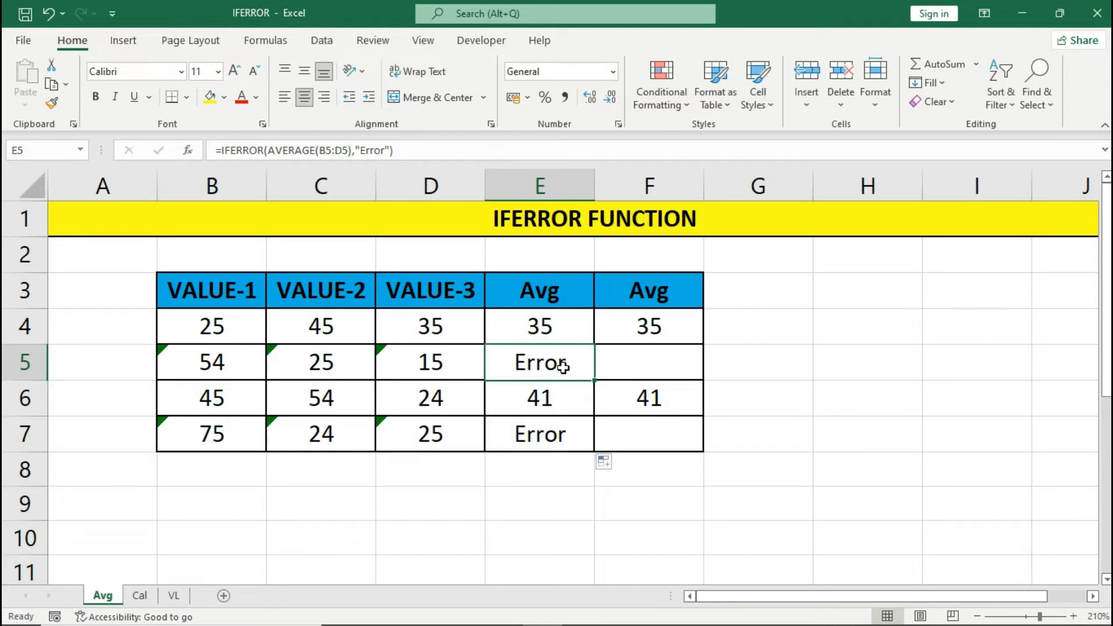
{"action": "left_click", "coordinate": [572, 428]}
On the Cal sheet, enter =B4/C4 in D4 and fill the division formula down to D7.
{"action": "key", "text": "ctrl+Page_Down"}
{"action": "left_click_drag", "start_coordinate": [249, 332], "coordinate": [323, 427]}
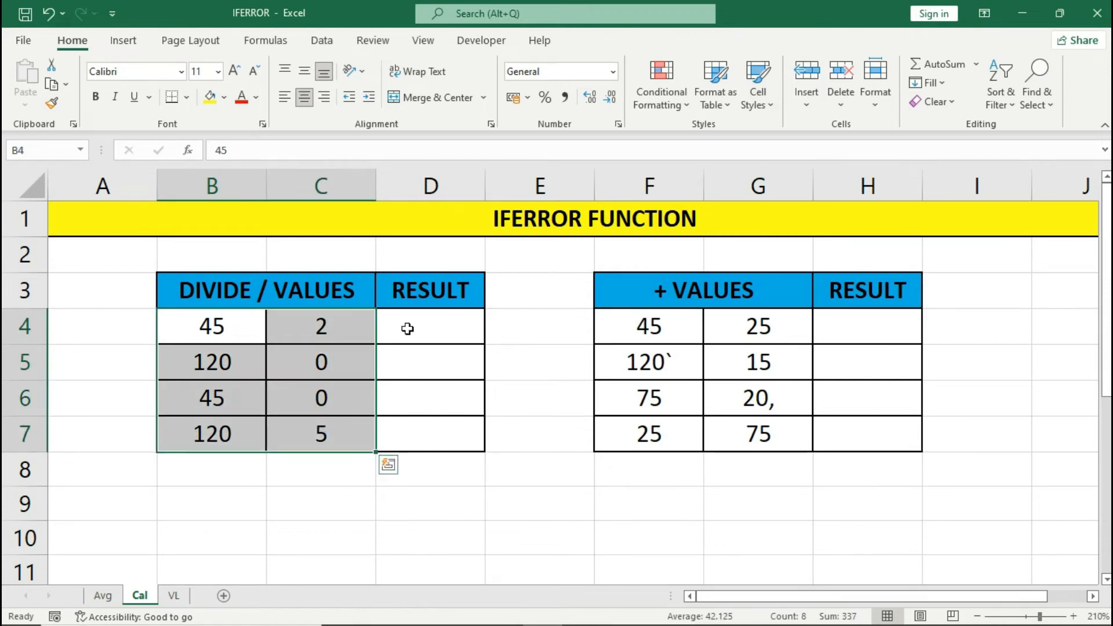
{"action": "left_click", "coordinate": [432, 323]}
{"action": "type", "text": "="}
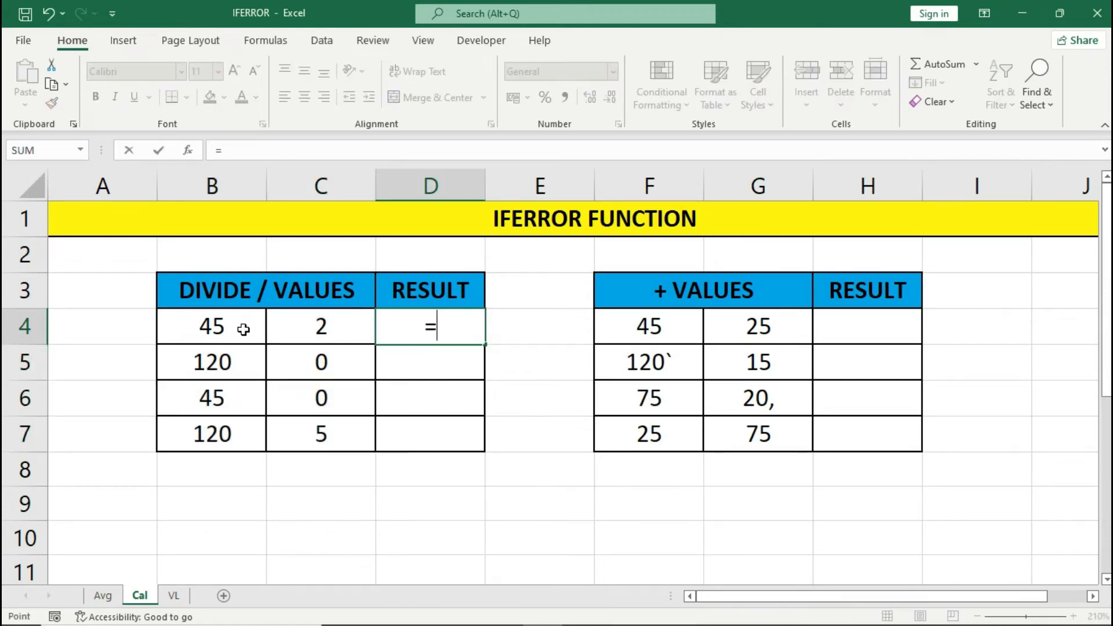
{"action": "left_click", "coordinate": [243, 329]}
{"action": "type", "text": "/"}
{"action": "left_click", "coordinate": [295, 324]}
{"action": "key", "text": "Return"}
{"action": "key", "text": "Up"}
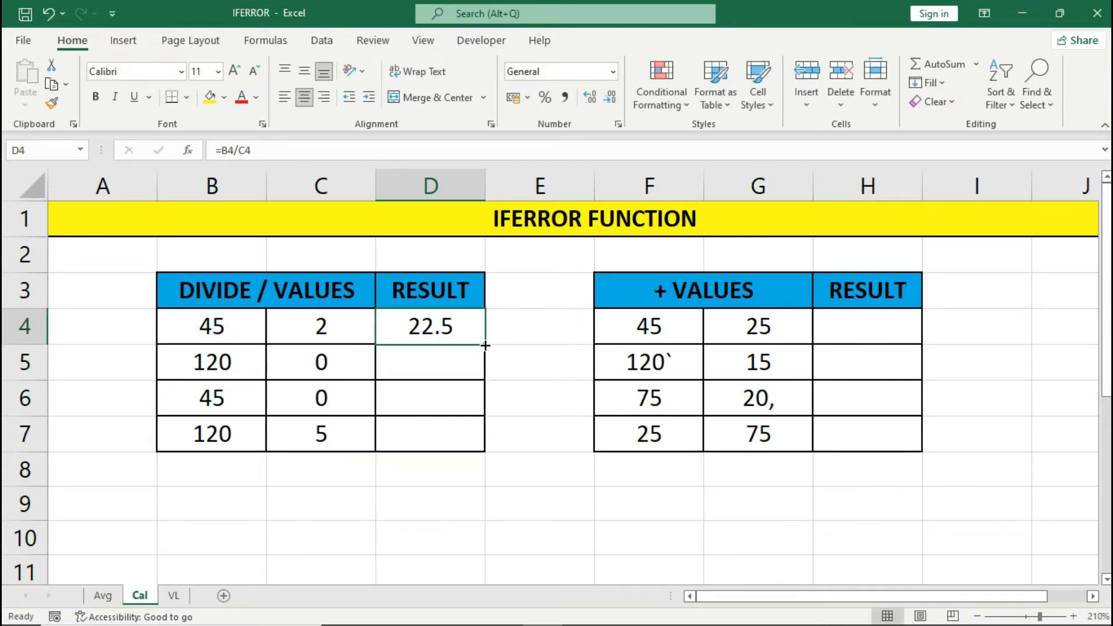
{"action": "left_click_drag", "start_coordinate": [485, 347], "coordinate": [471, 445]}
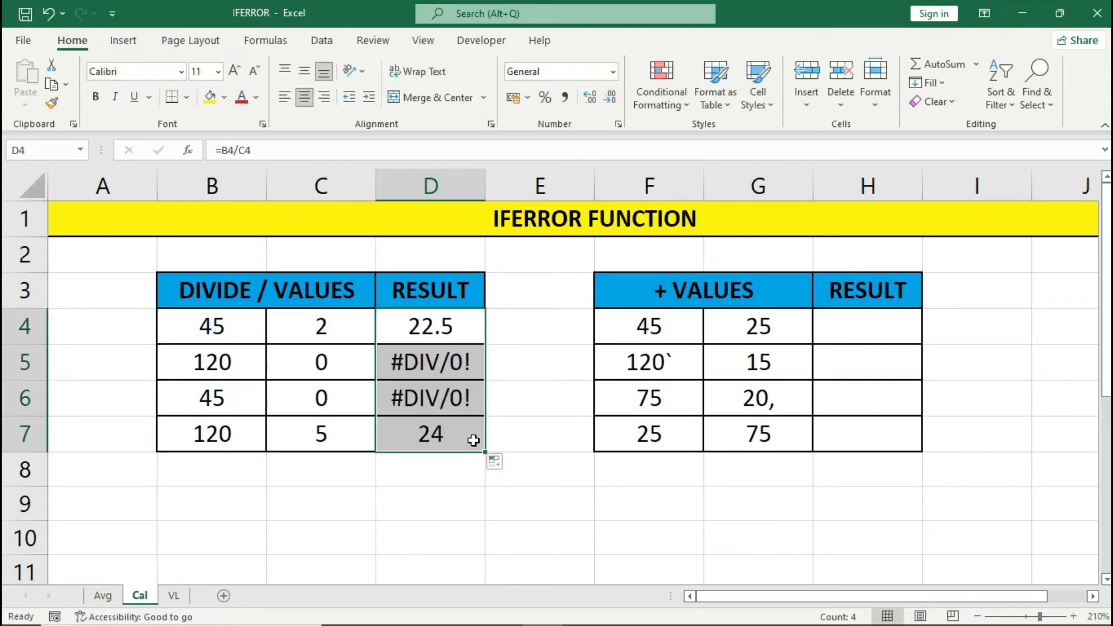
Examine the division results in D5:D6 with their source values in columns B and C, and the formula in D4.
{"action": "left_click_drag", "start_coordinate": [448, 366], "coordinate": [447, 394]}
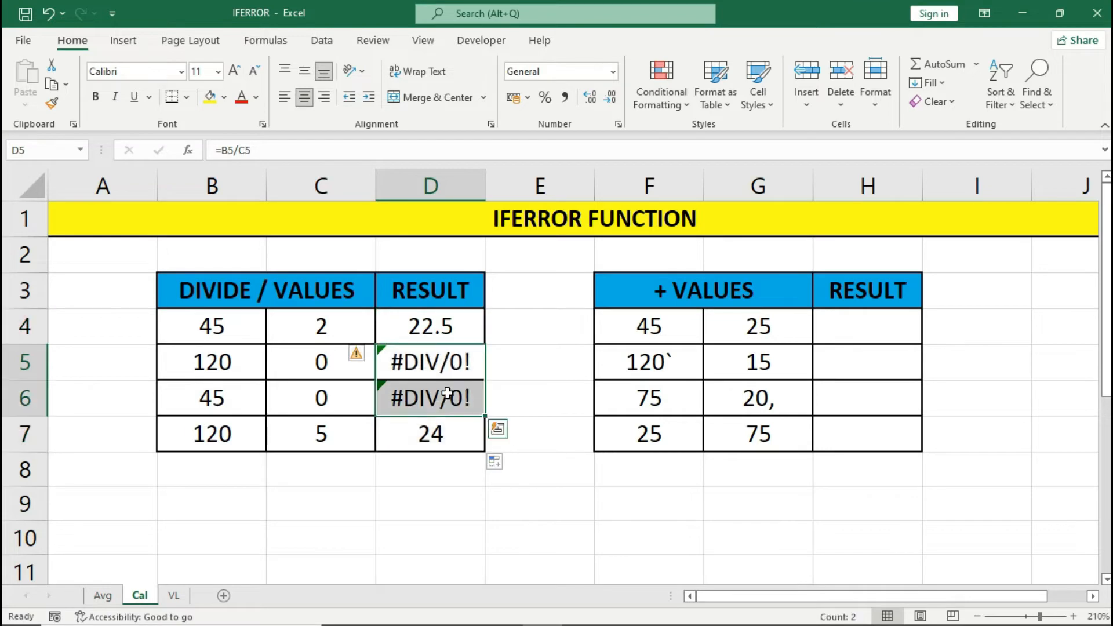
{"action": "left_click", "coordinate": [213, 362]}
{"action": "left_click", "coordinate": [299, 367]}
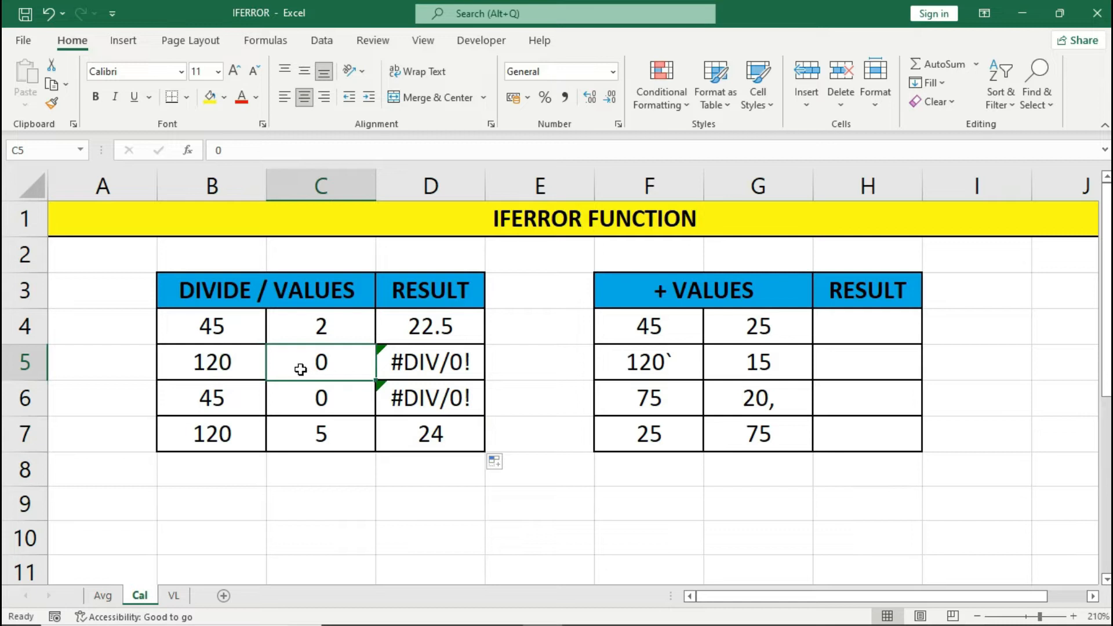
{"action": "left_click", "coordinate": [212, 405]}
{"action": "left_click", "coordinate": [299, 406]}
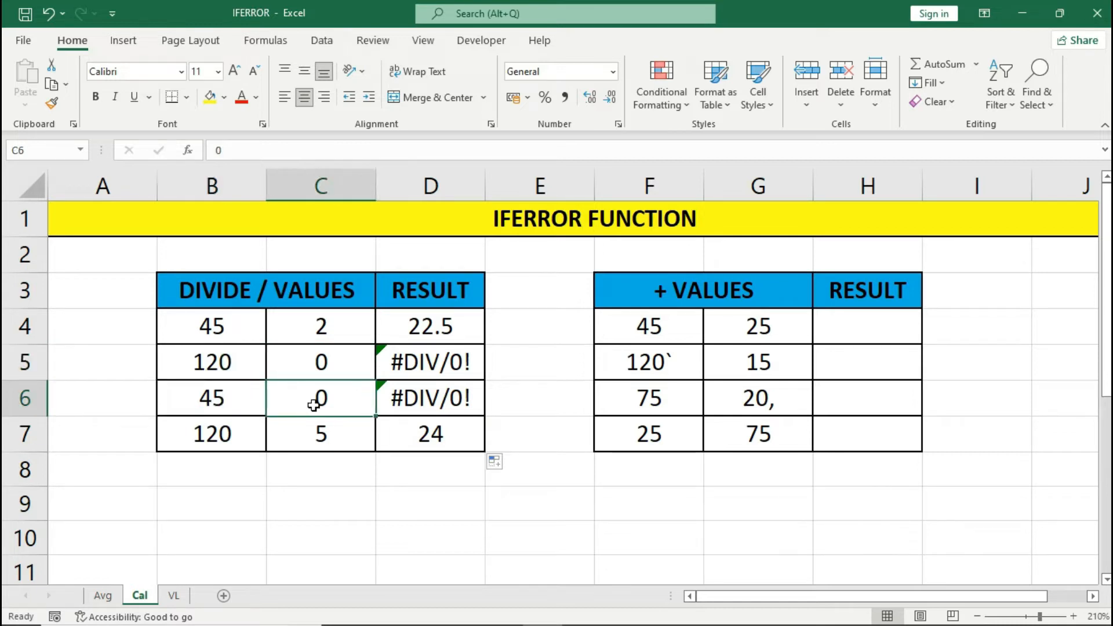
{"action": "left_click_drag", "start_coordinate": [477, 364], "coordinate": [457, 394]}
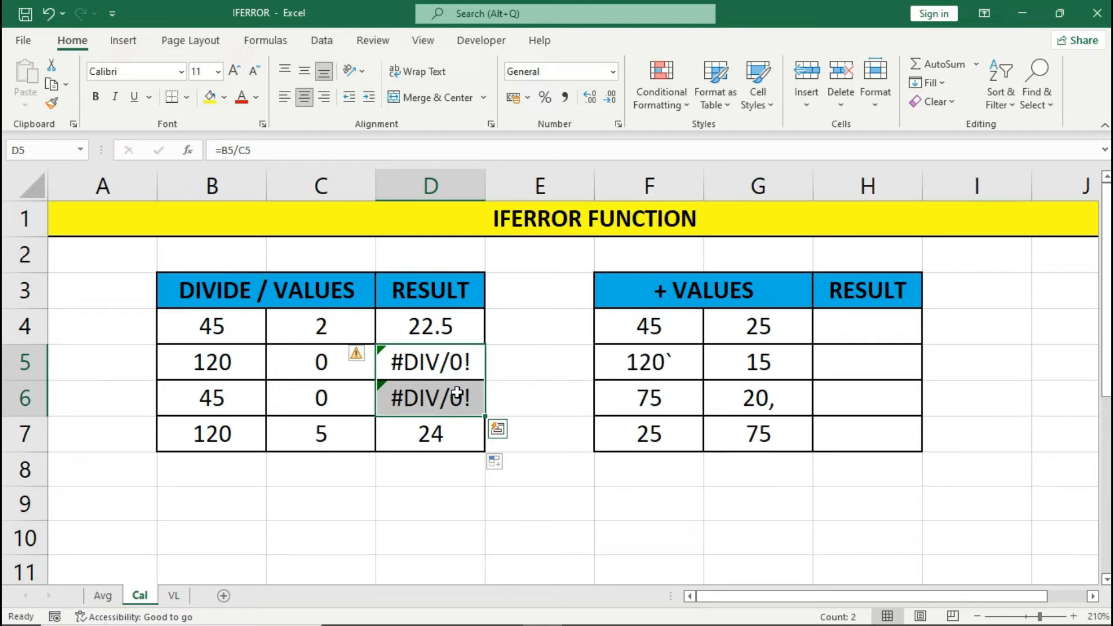
{"action": "left_click", "coordinate": [448, 333]}
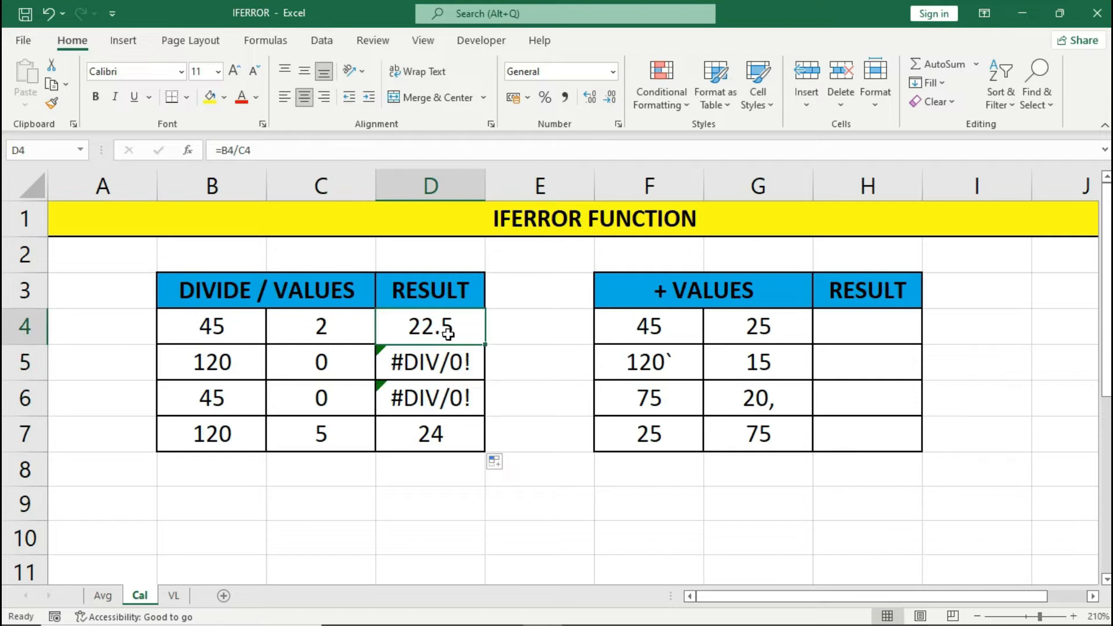
Change D4's formula to =IFERROR(B4/C4,"") and fill it down to D7.
{"action": "double_click", "coordinate": [448, 332]}
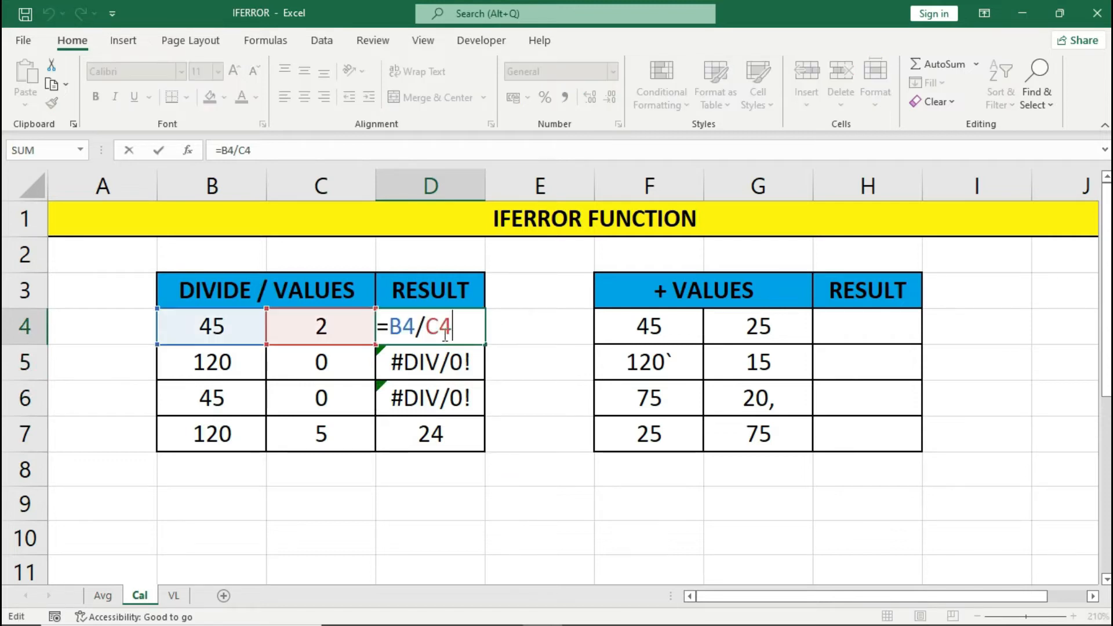
{"action": "left_click", "coordinate": [393, 327]}
{"action": "type", "text": "IFERROR("}
{"action": "key", "text": "Right"}
{"action": "key", "text": "Right"}
{"action": "key", "text": "Right"}
{"action": "key", "text": "Right"}
{"action": "key", "text": "Right"}
{"action": "type", "text": ","}
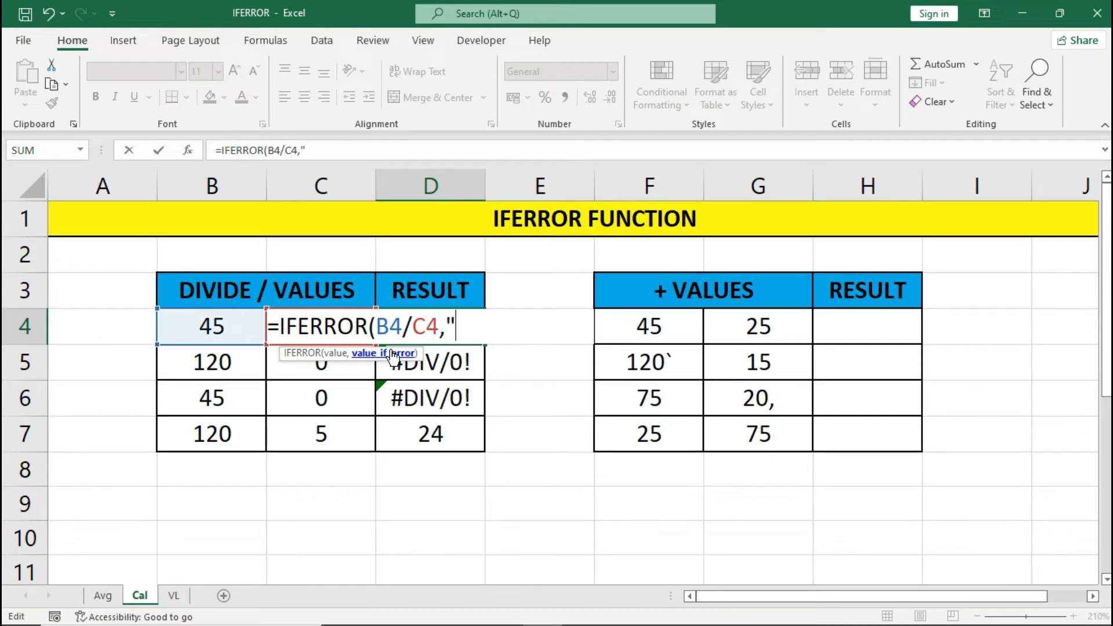
{"action": "type", "text": ")"}
{"action": "key", "text": "ctrl+Return"}
{"action": "left_click_drag", "start_coordinate": [485, 347], "coordinate": [481, 440]}
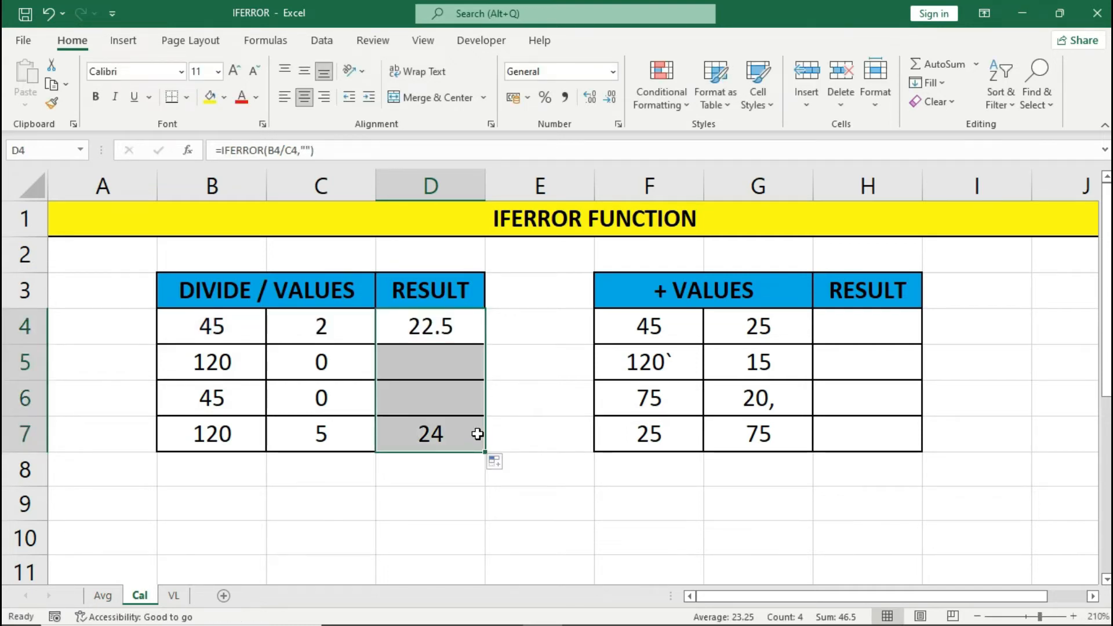
Check the division results in D5:D6 and review the IFERROR formula in D4.
{"action": "left_click_drag", "start_coordinate": [449, 364], "coordinate": [450, 393]}
{"action": "left_click", "coordinate": [440, 330]}
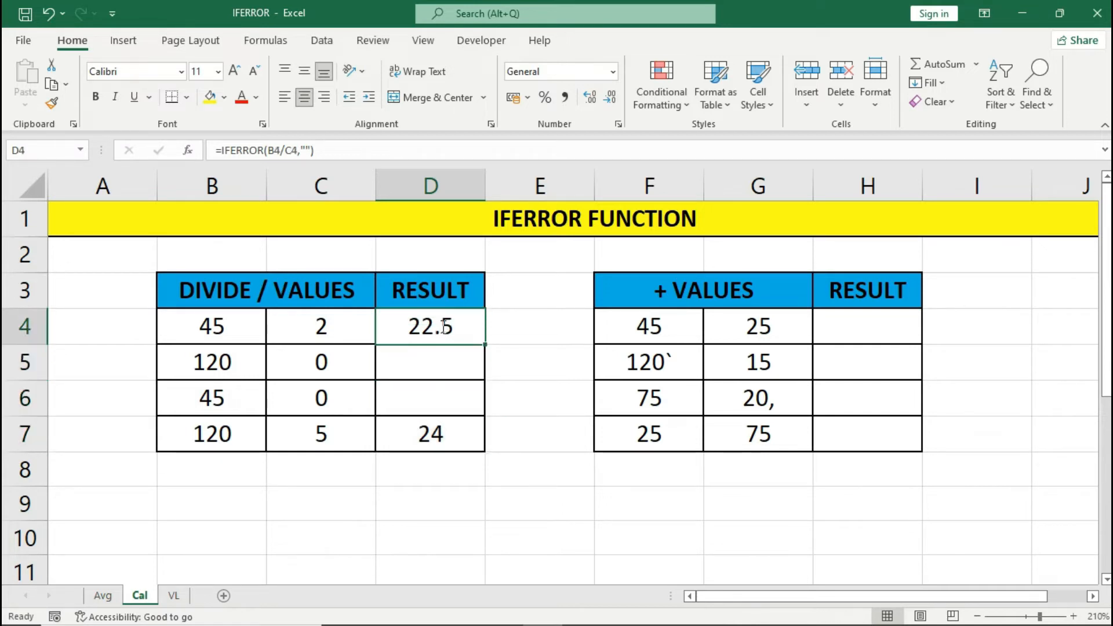
{"action": "double_click", "coordinate": [444, 326]}
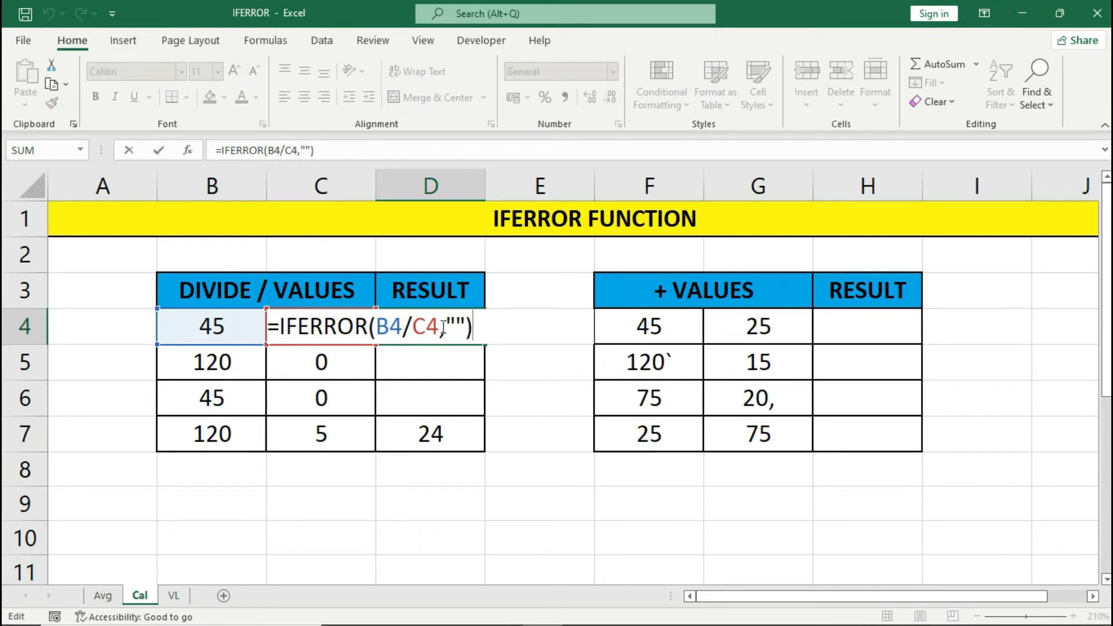
{"action": "key", "text": "Return"}
Enter =F4+G4 in H4 to add the two values and fill the formula down to H7.
{"action": "left_click_drag", "start_coordinate": [660, 326], "coordinate": [728, 421]}
{"action": "left_click", "coordinate": [867, 325]}
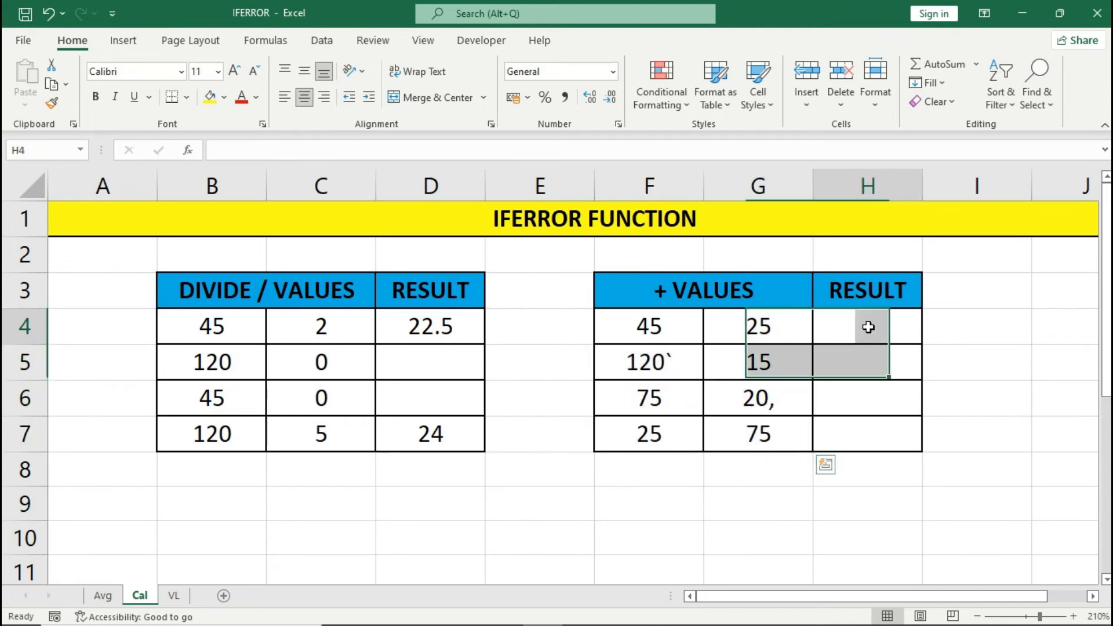
{"action": "type", "text": "="}
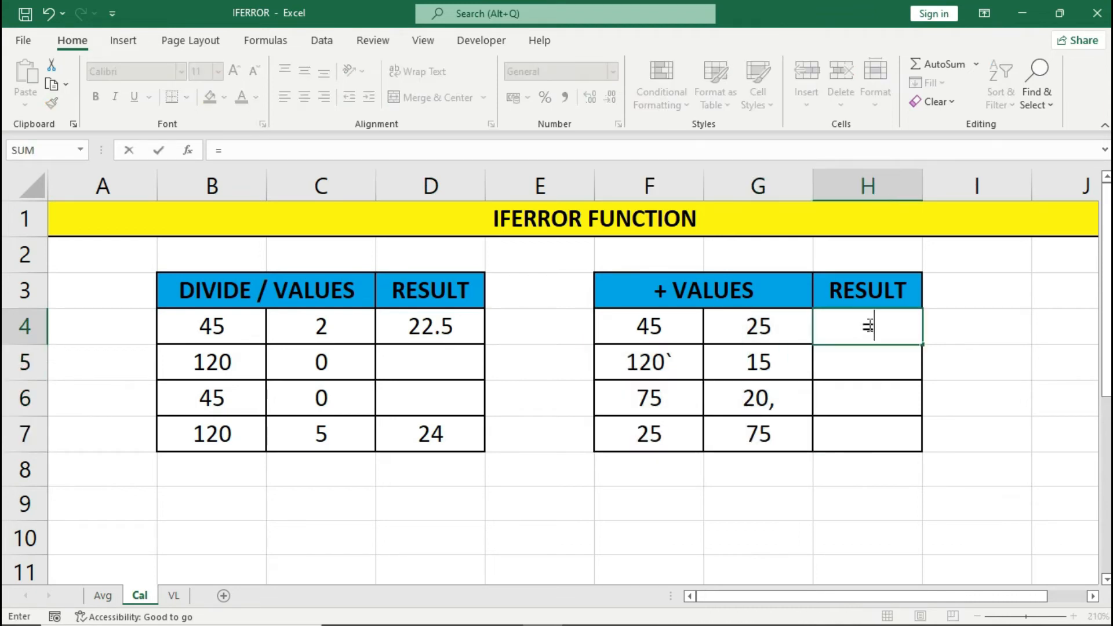
{"action": "left_click", "coordinate": [674, 316]}
{"action": "type", "text": "+"}
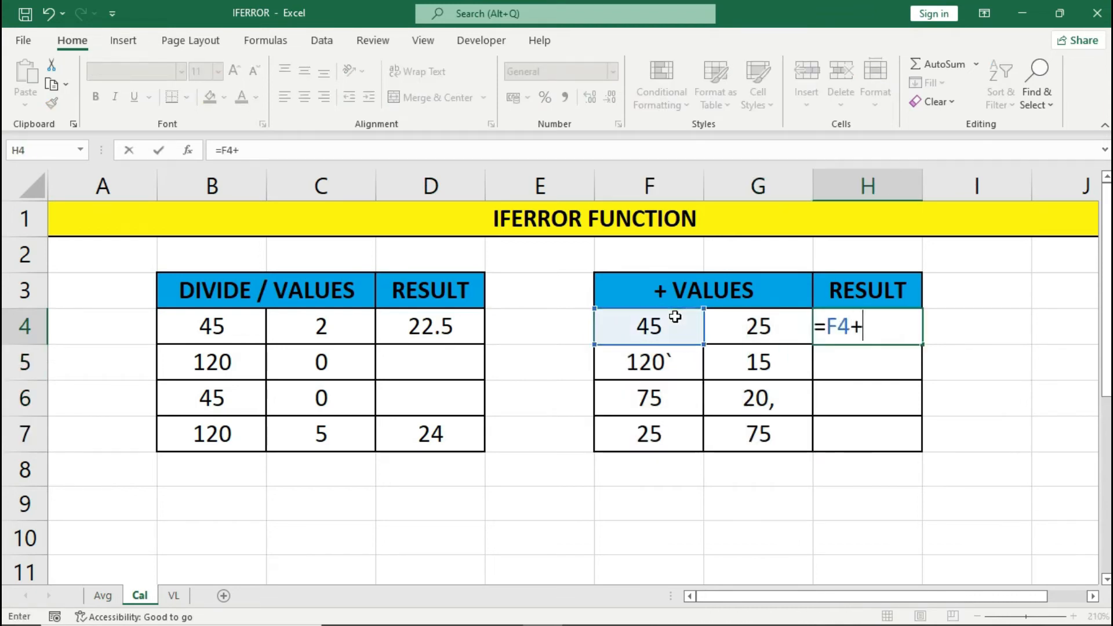
{"action": "left_click", "coordinate": [720, 323]}
{"action": "key", "text": "Return"}
{"action": "left_click", "coordinate": [919, 341]}
{"action": "left_click_drag", "start_coordinate": [922, 344], "coordinate": [923, 449]}
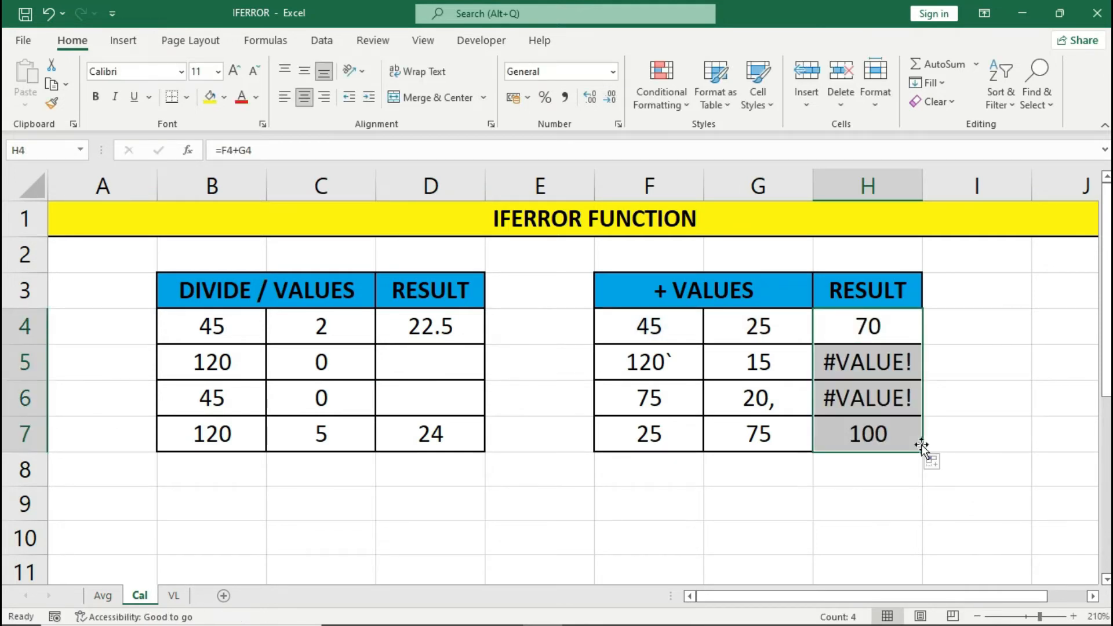
Examine the addition results in H5:H6 together with their source values in F5 and G6.
{"action": "left_click_drag", "start_coordinate": [886, 368], "coordinate": [883, 393]}
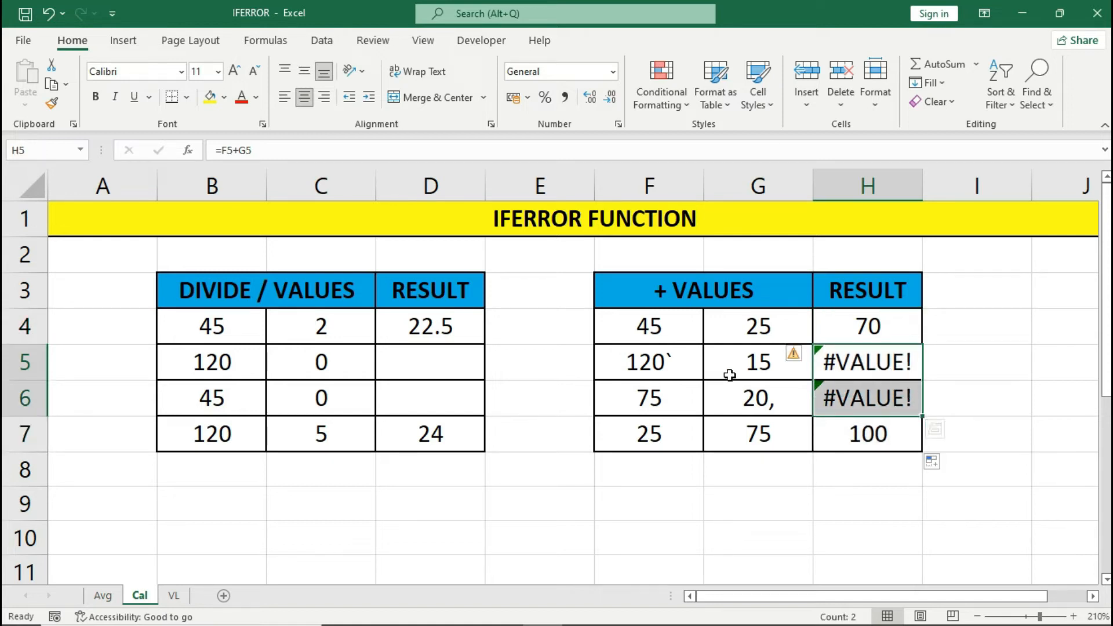
{"action": "left_click", "coordinate": [687, 371]}
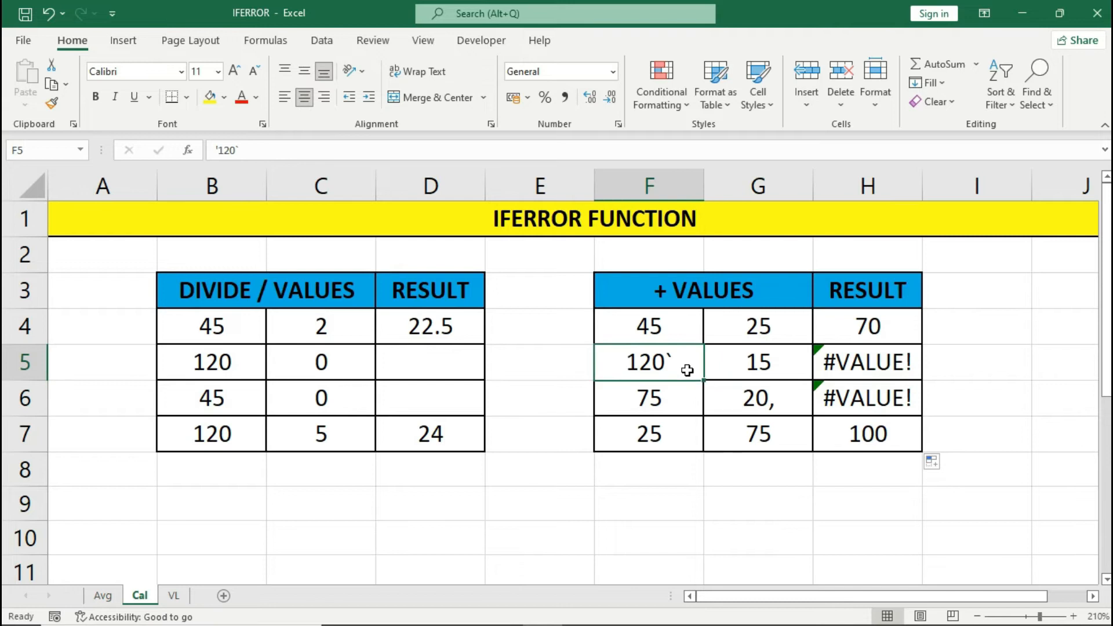
{"action": "left_click", "coordinate": [739, 398]}
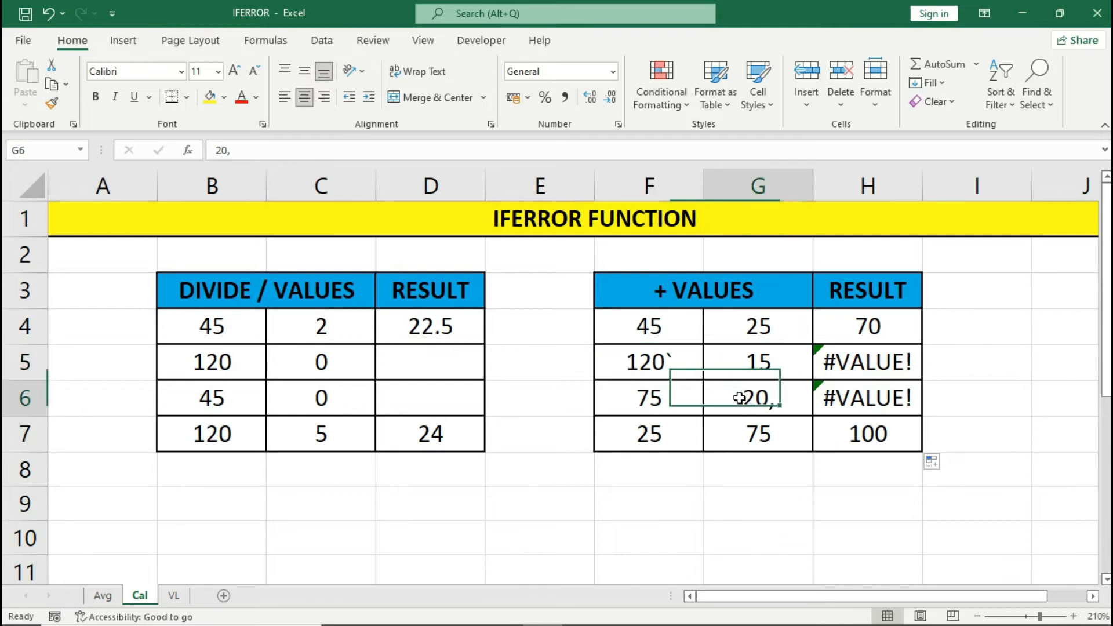
{"action": "left_click", "coordinate": [848, 363]}
{"action": "left_click_drag", "start_coordinate": [849, 383], "coordinate": [850, 389]}
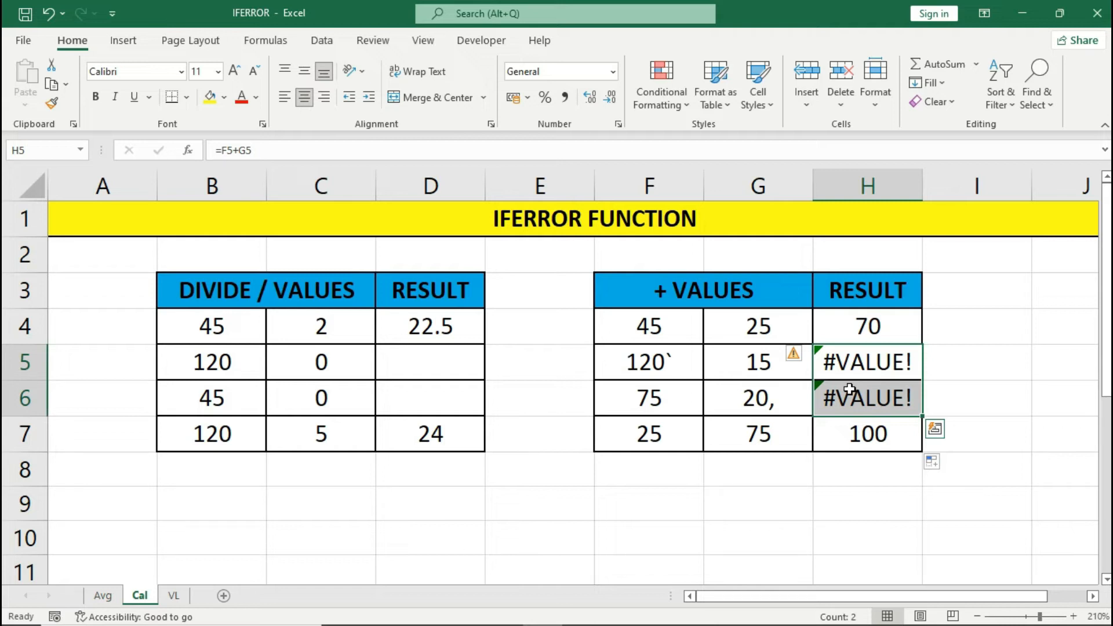
Change H4's formula to =IFERROR(F4+G4,"") and fill it down to H7.
{"action": "left_click", "coordinate": [858, 335]}
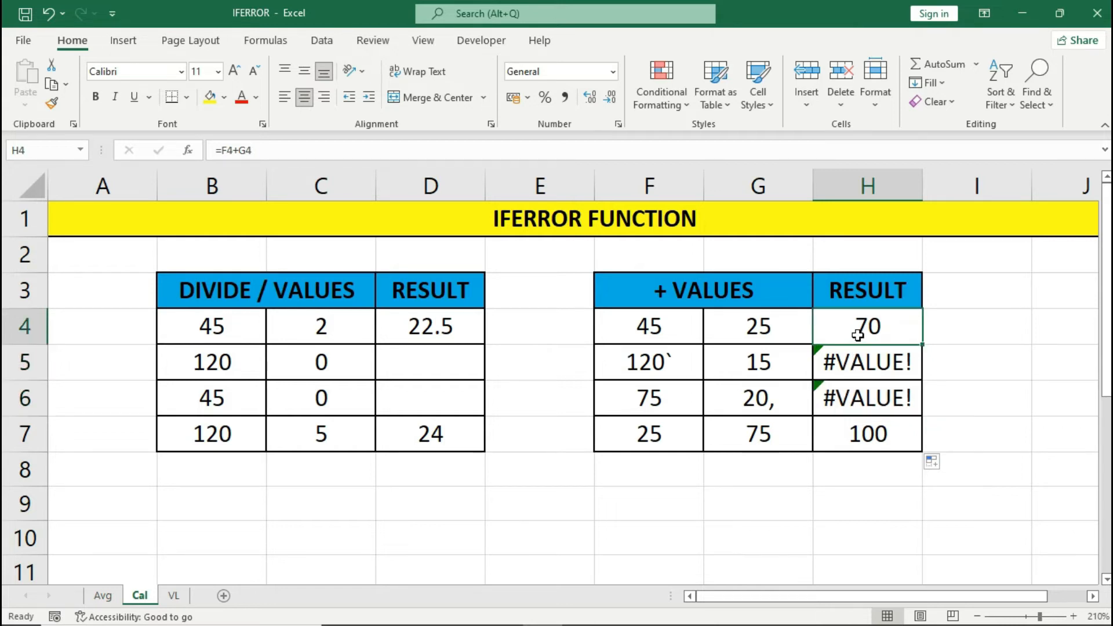
{"action": "double_click", "coordinate": [823, 328]}
{"action": "type", "text": "IFERROR(F4+G4,"}
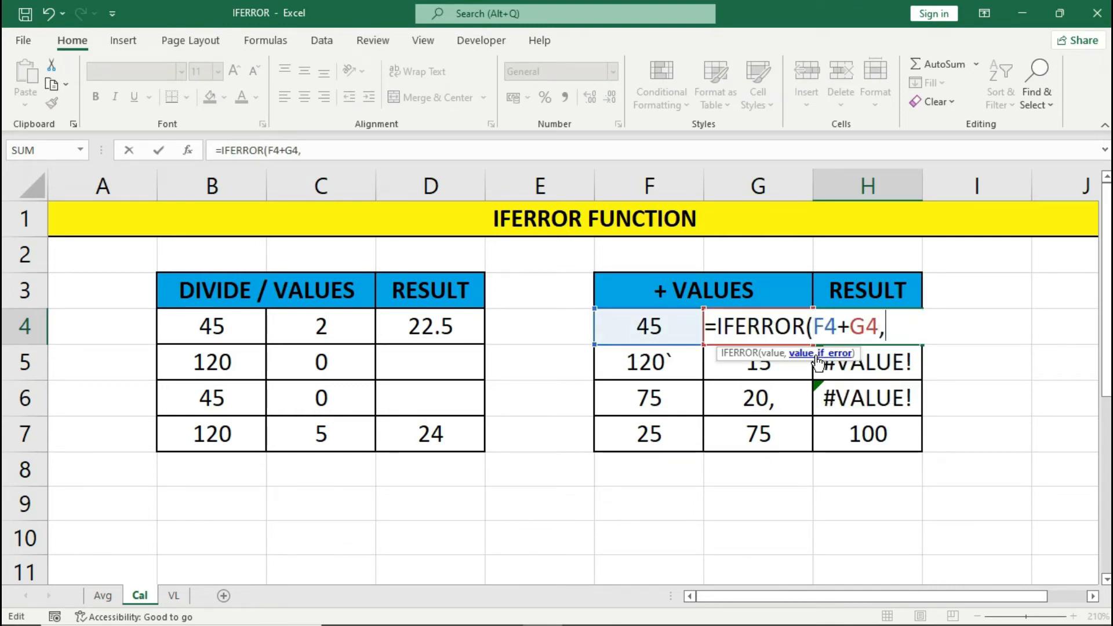
{"action": "type", "text": "\"\""}
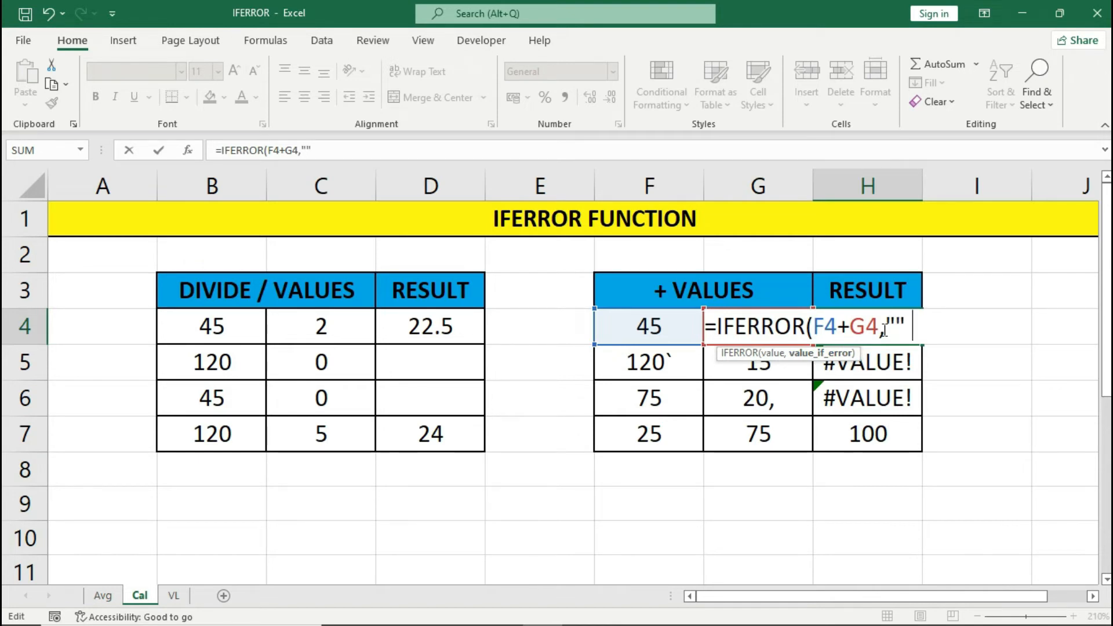
{"action": "type", "text": ")"}
{"action": "key", "text": "Return"}
{"action": "left_click", "coordinate": [881, 327]}
{"action": "left_click_drag", "start_coordinate": [923, 346], "coordinate": [920, 435]}
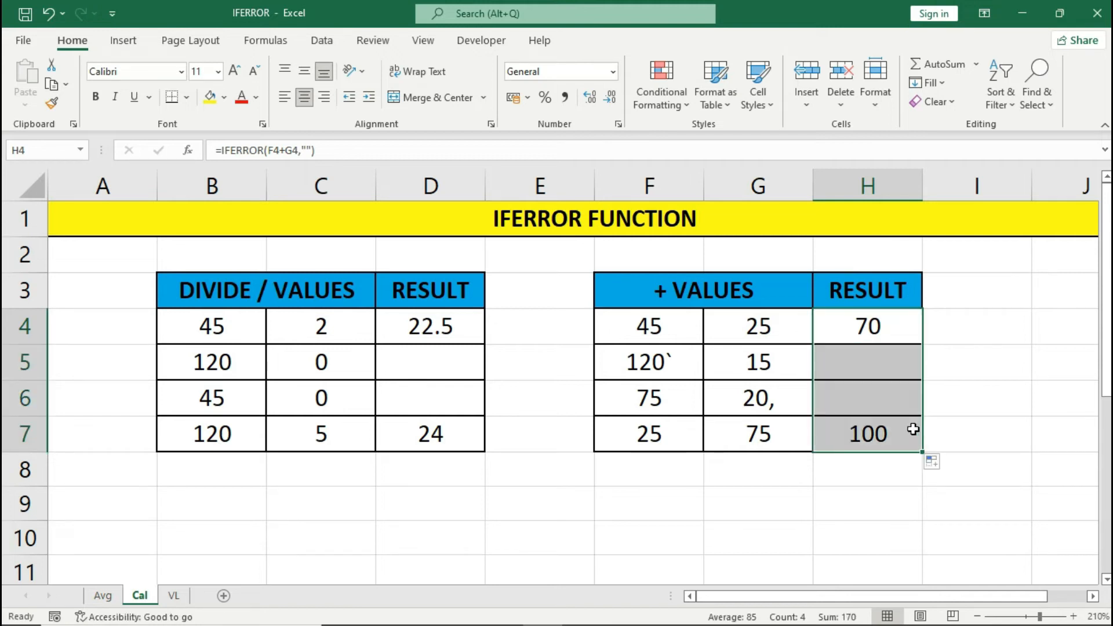
Check the addition result in H5 and review the IFERROR formula in H4.
{"action": "left_click", "coordinate": [892, 367]}
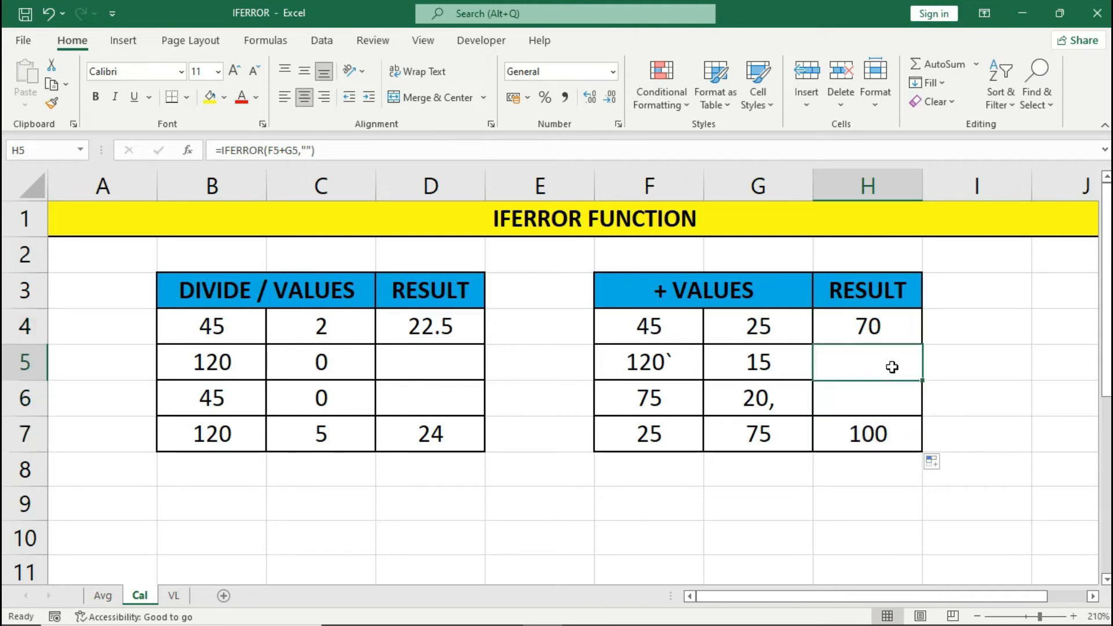
{"action": "left_click", "coordinate": [885, 327]}
{"action": "double_click", "coordinate": [887, 329]}
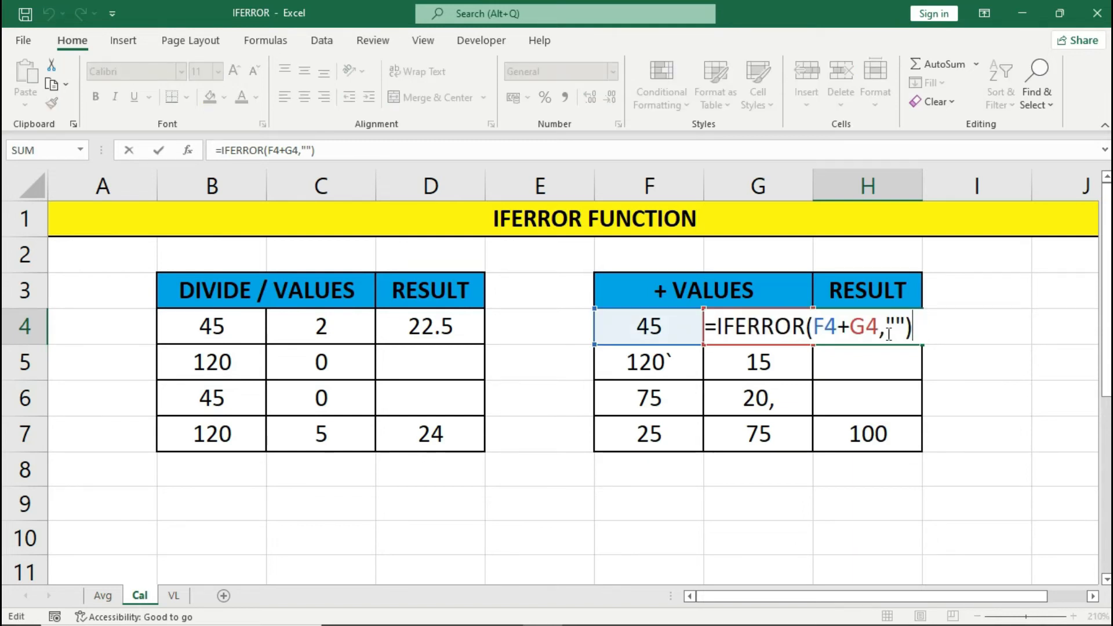
On the VL sheet, enter =VLOOKUP(E5,B4:C8,2,FALSE) in F5 to look up the product's price.
{"action": "left_click_drag", "start_coordinate": [277, 322], "coordinate": [366, 468]}
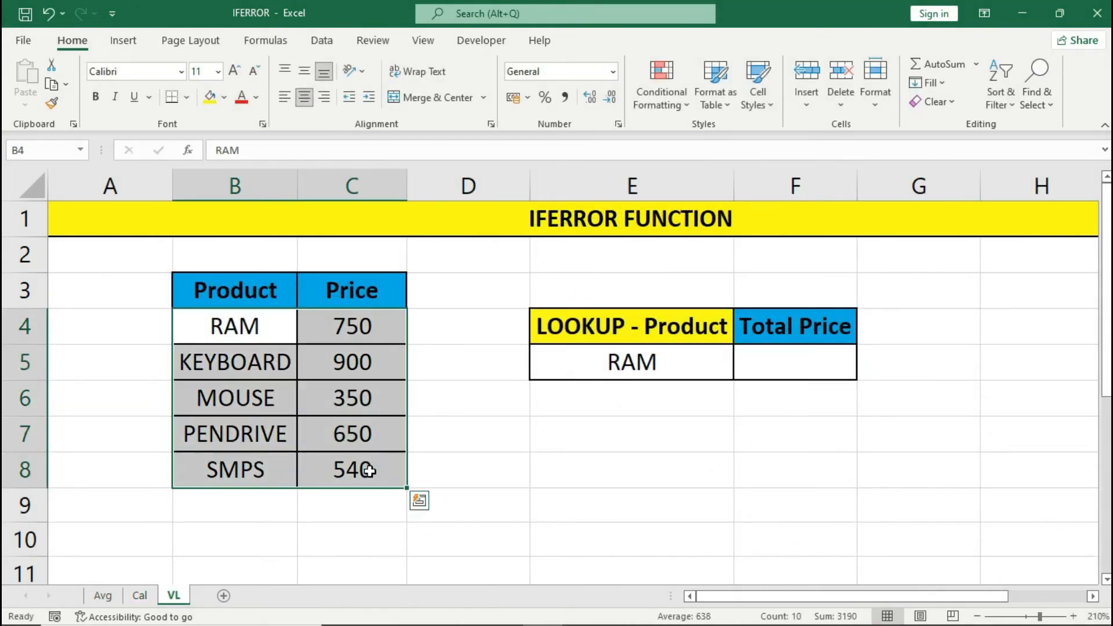
{"action": "left_click", "coordinate": [830, 366]}
{"action": "type", "text": "="}
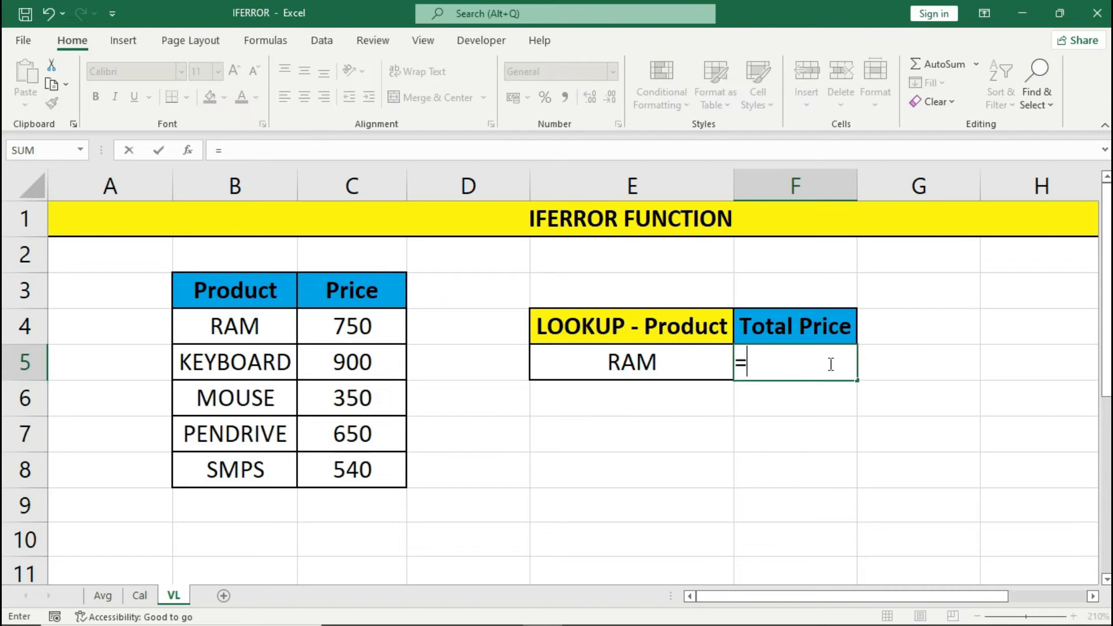
{"action": "type", "text": "VL"}
{"action": "key", "text": "Tab"}
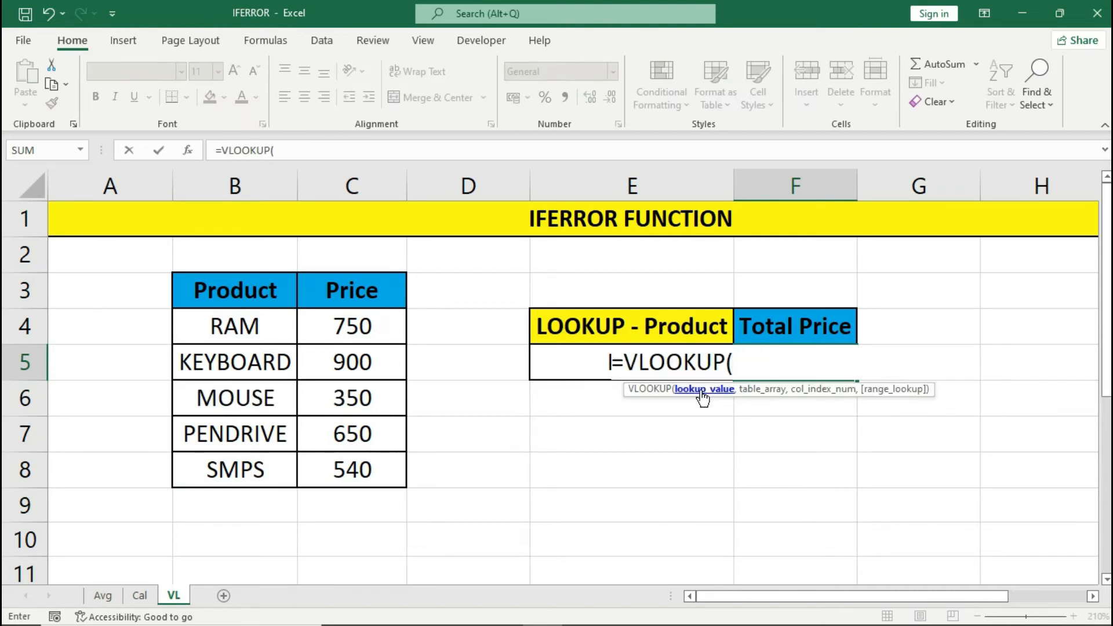
{"action": "left_click", "coordinate": [584, 352]}
{"action": "type", "text": ","}
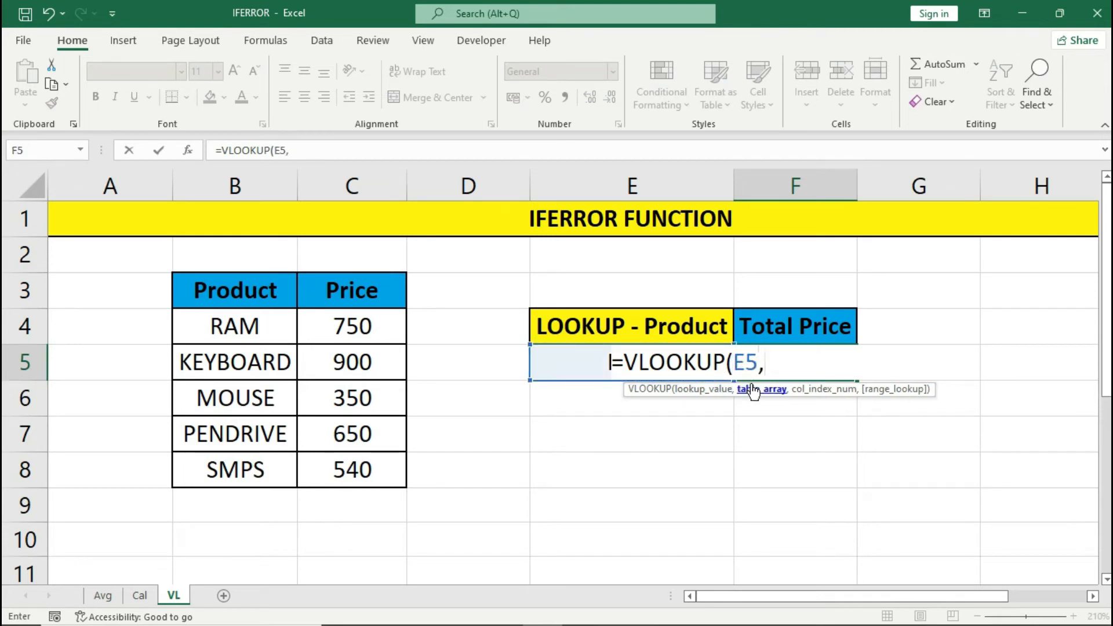
{"action": "left_click_drag", "start_coordinate": [273, 326], "coordinate": [367, 462]}
{"action": "type", "text": ","}
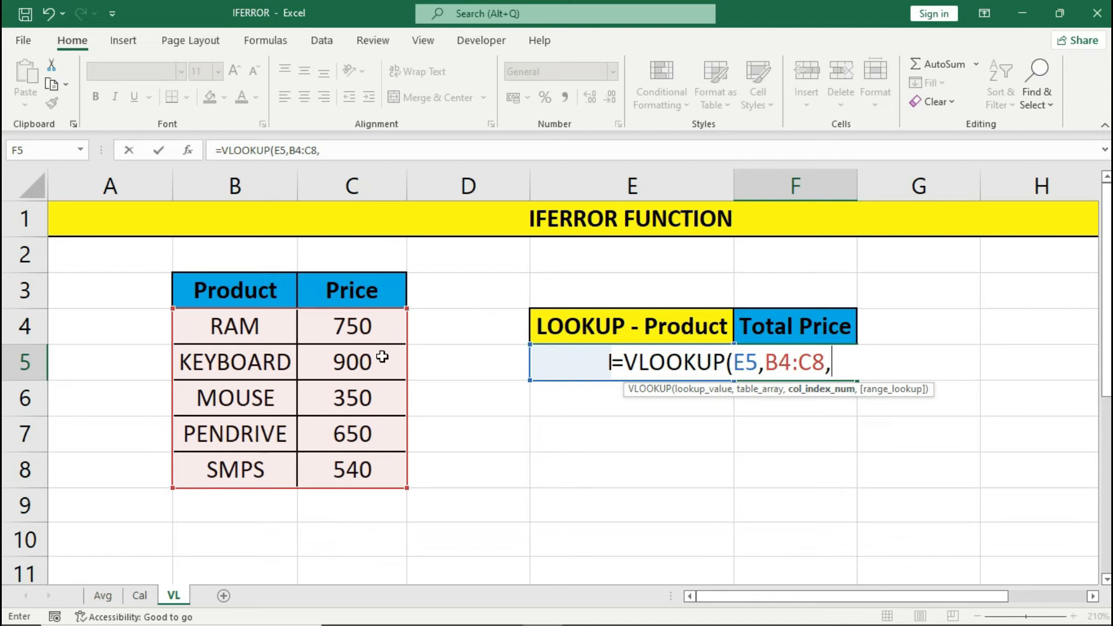
{"action": "type", "text": "2,"}
{"action": "key", "text": "Down"}
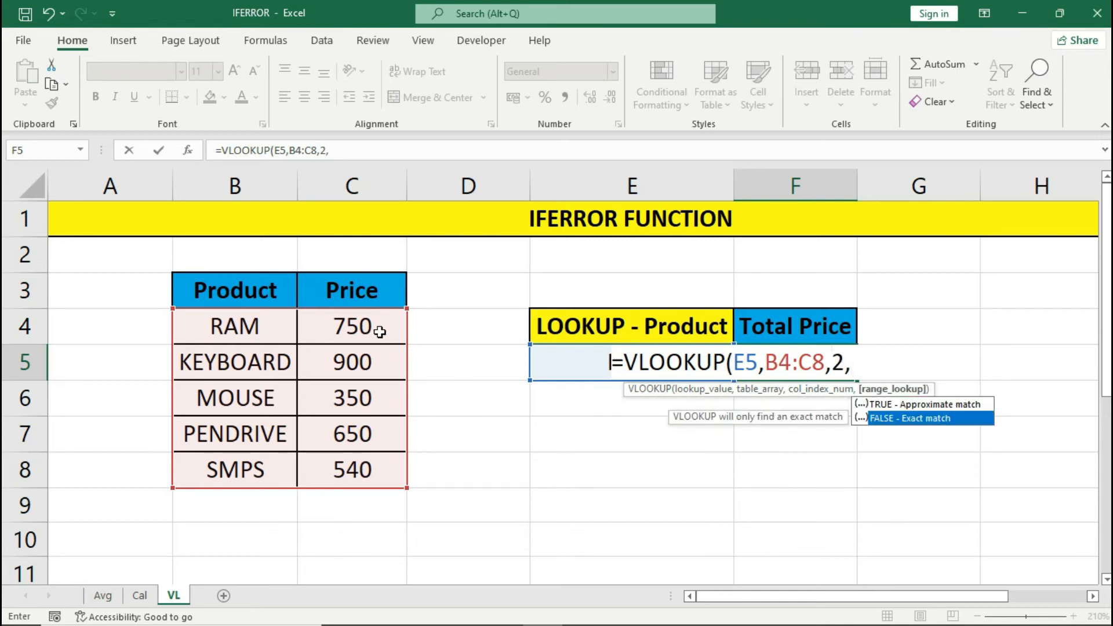
{"action": "key", "text": "Tab"}
{"action": "type", "text": ")"}
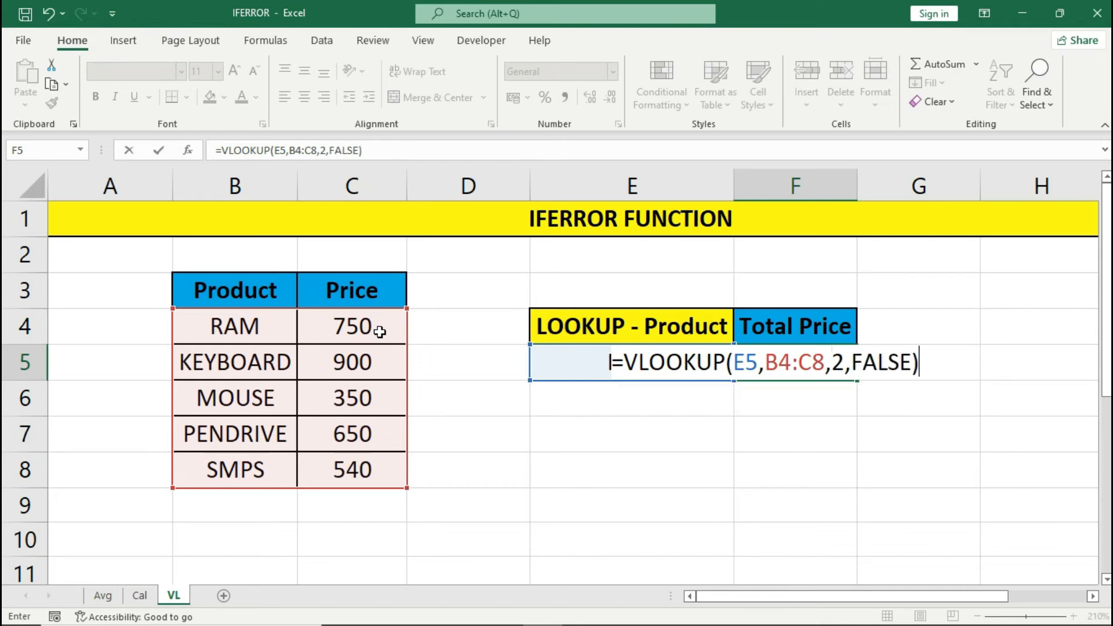
{"action": "key", "text": "Return"}
{"action": "left_click", "coordinate": [794, 364]}
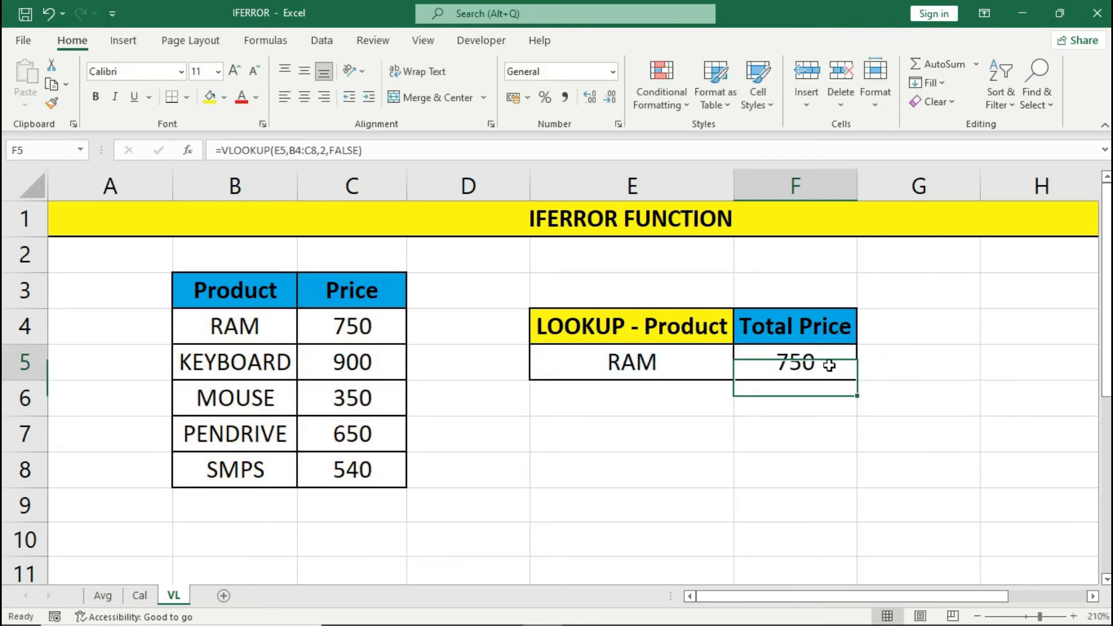
Change the lookup product in E5 to MOUSE and check the total price in F5.
{"action": "left_click", "coordinate": [670, 367]}
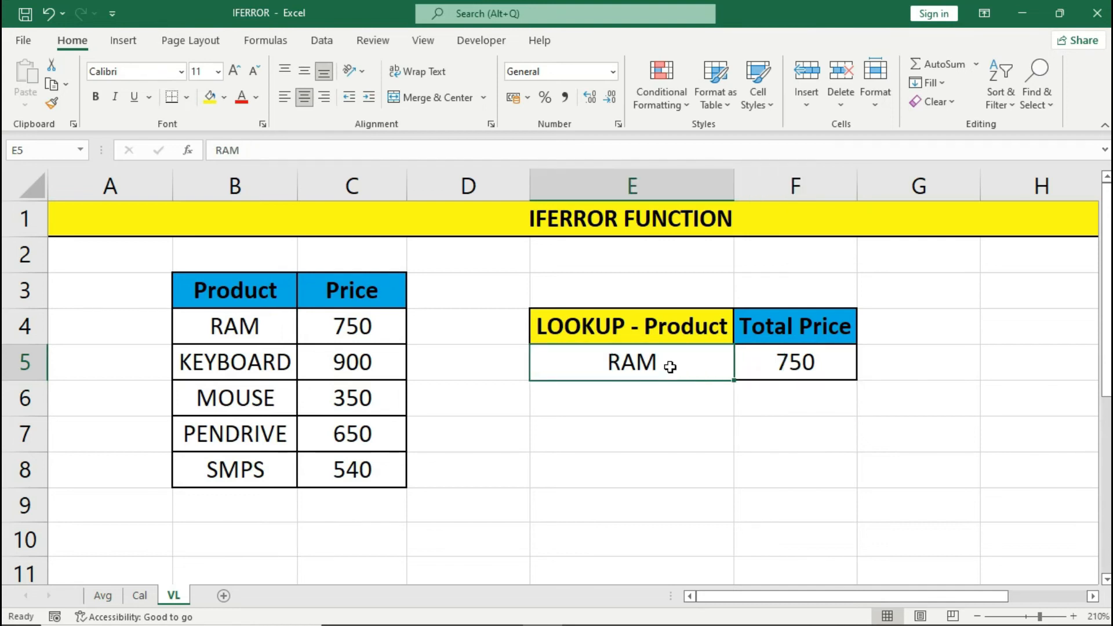
{"action": "double_click", "coordinate": [670, 366]}
{"action": "key", "text": "BackSpace"}
{"action": "key", "text": "BackSpace"}
{"action": "key", "text": "BackSpace"}
{"action": "type", "text": "MOUSE"}
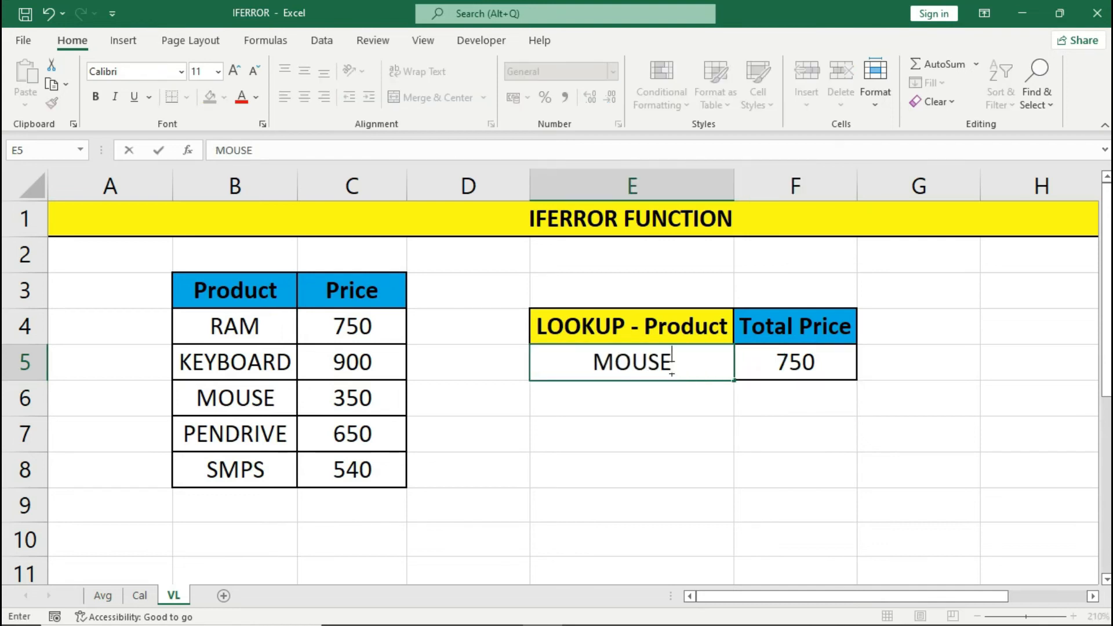
{"action": "key", "text": "Return"}
{"action": "key", "text": "Right"}
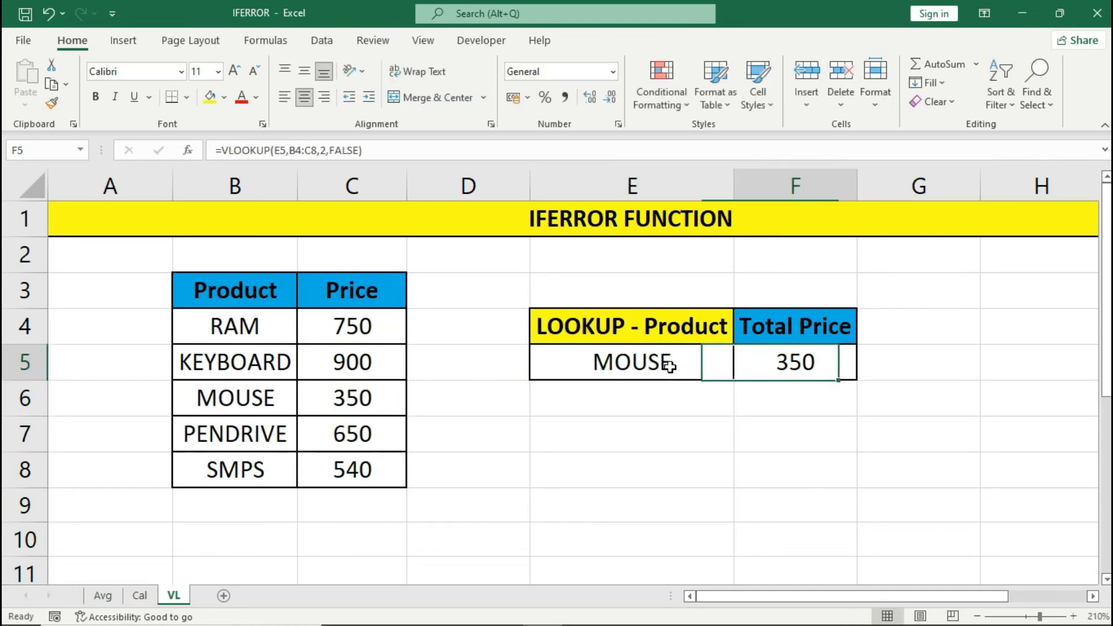
Replace the lookup product in E5 with SSD, a product missing from the price table.
{"action": "key", "text": "Left"}
{"action": "double_click", "coordinate": [671, 367]}
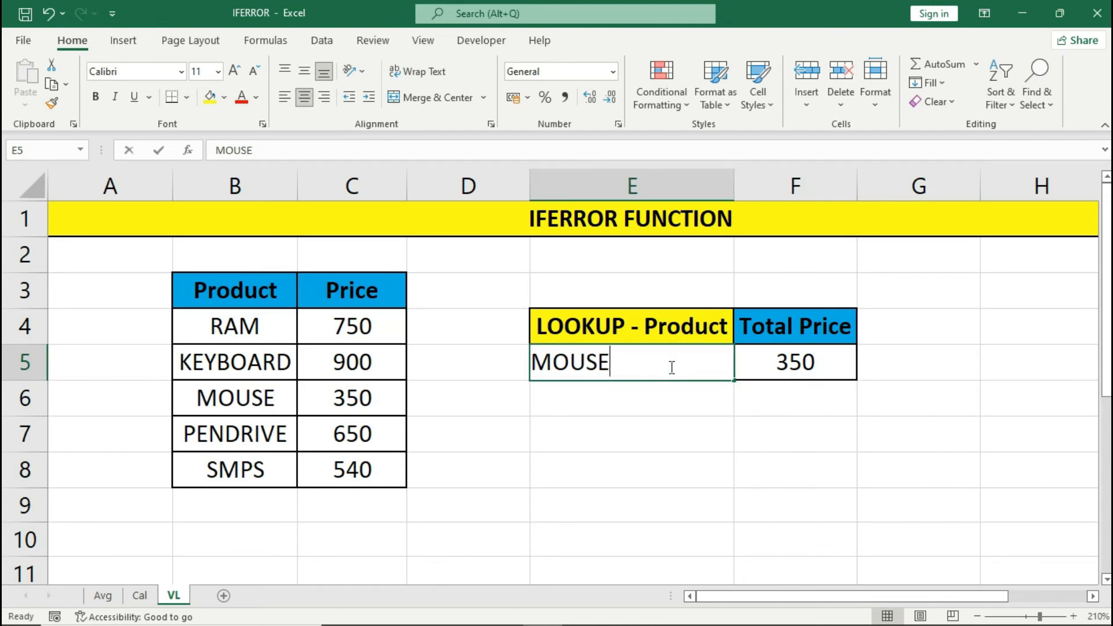
{"action": "key", "text": "BackSpace"}
{"action": "key", "text": "BackSpace"}
{"action": "key", "text": "BackSpace"}
{"action": "key", "text": "BackSpace"}
{"action": "key", "text": "BackSpace"}
{"action": "type", "text": "SSD"}
{"action": "key", "text": "Return"}
{"action": "key", "text": "Up"}
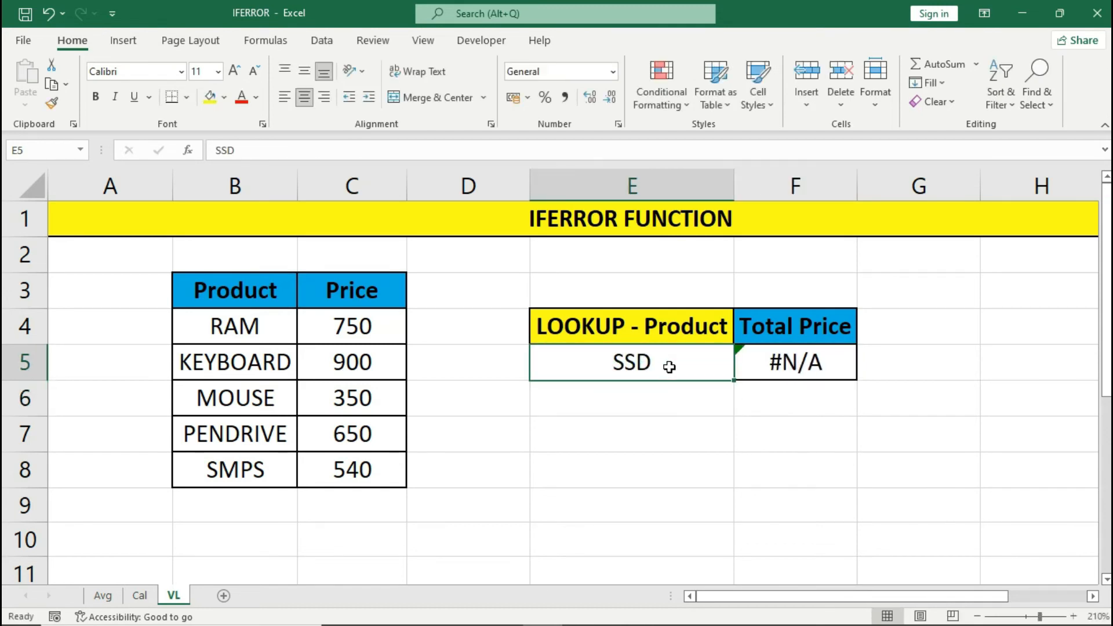
Examine the lookup result in F5 against the product in E5 and the price table in B4:C8.
{"action": "left_click", "coordinate": [789, 361]}
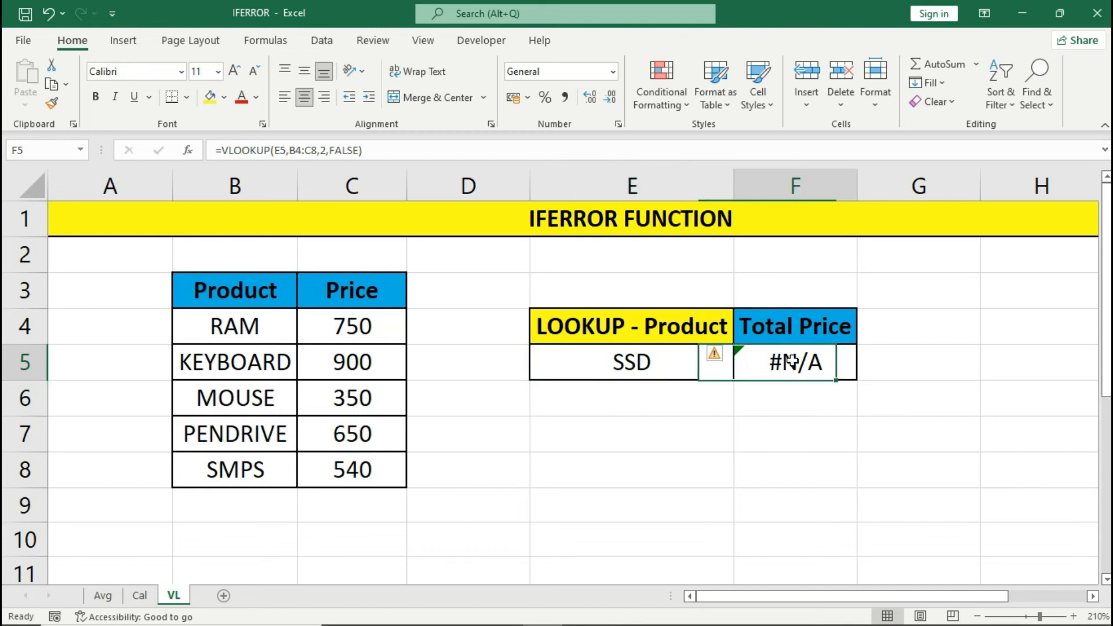
{"action": "left_click", "coordinate": [629, 366]}
{"action": "left_click_drag", "start_coordinate": [224, 326], "coordinate": [316, 464]}
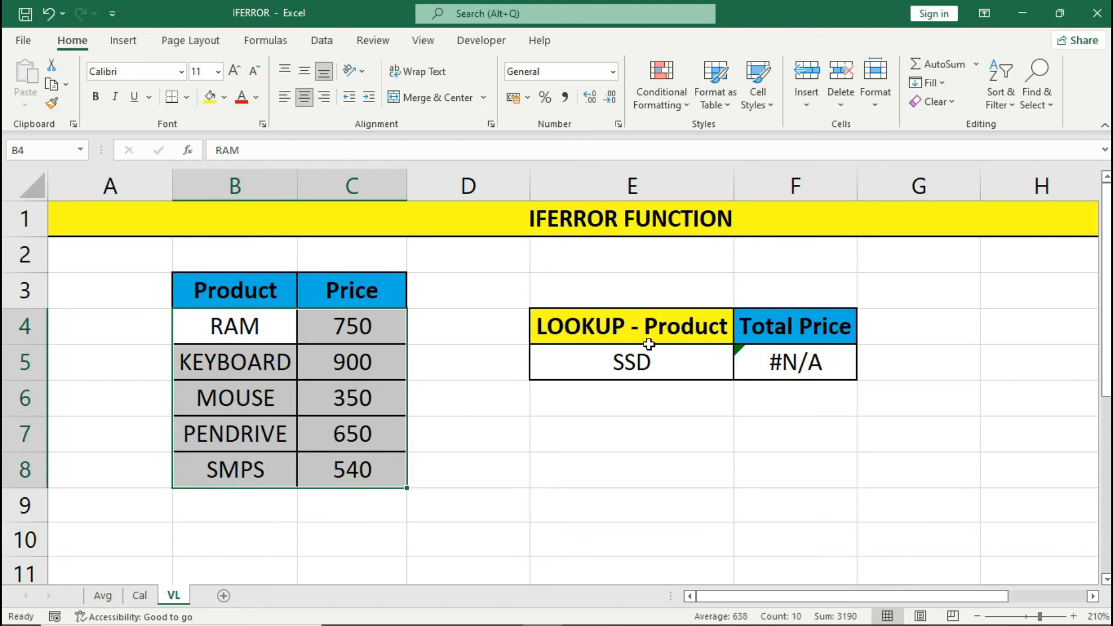
{"action": "left_click", "coordinate": [800, 367]}
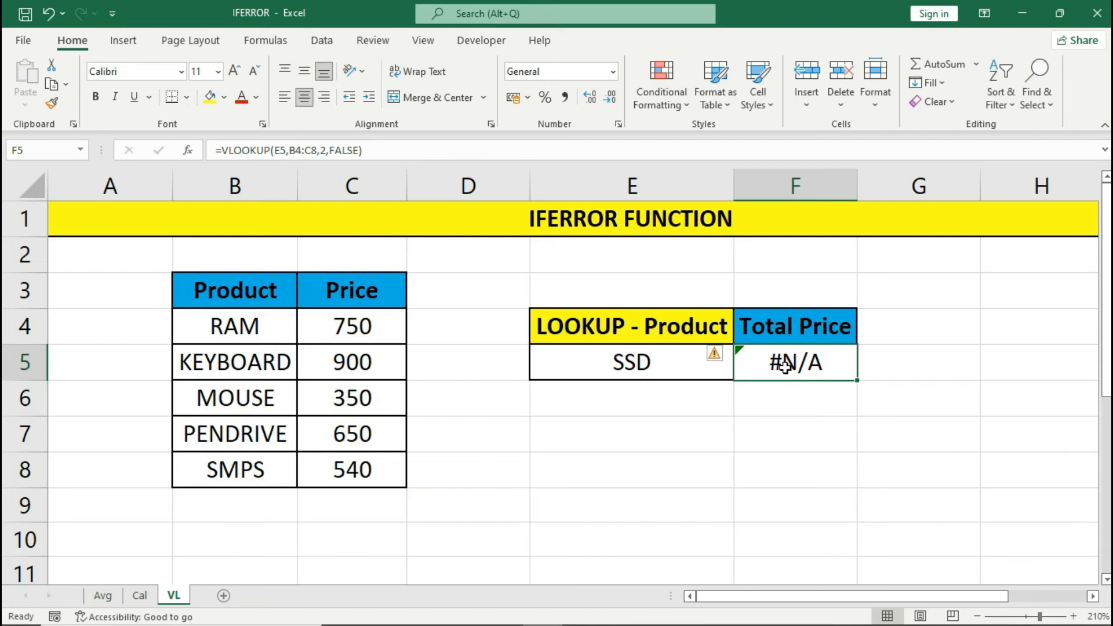
Wrap the VLOOKUP formula in F5 in IFERROR with "Not Found" as the value if error.
{"action": "double_click", "coordinate": [791, 365]}
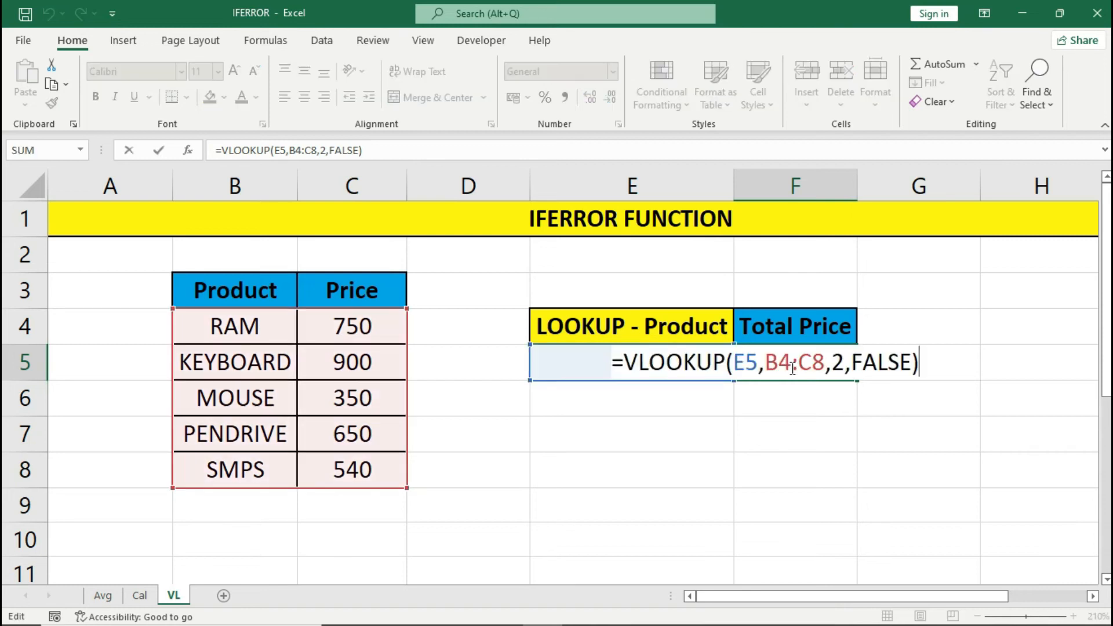
{"action": "left_click", "coordinate": [624, 363]}
{"action": "type", "text": "IFERROR("}
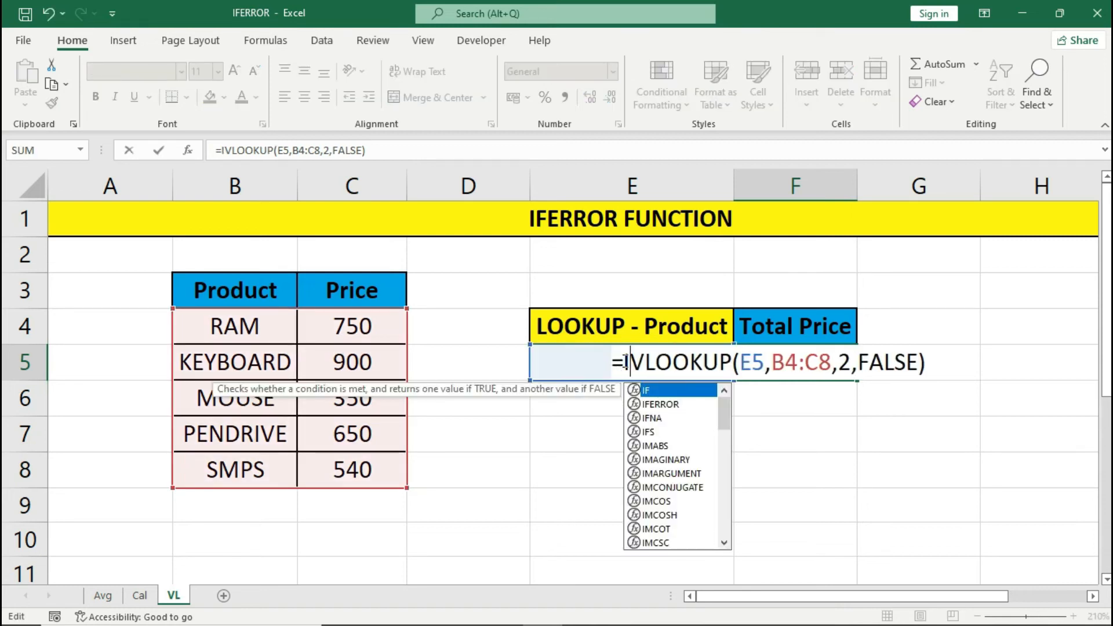
{"action": "key", "text": "End"}
{"action": "type", "text": ","}
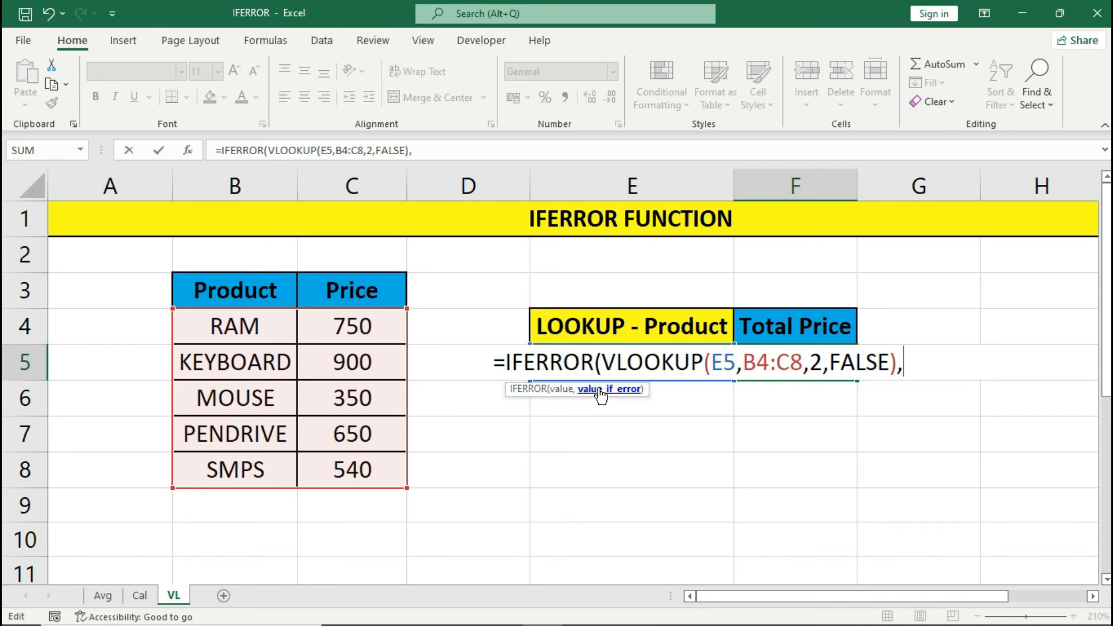
{"action": "type", "text": "\"Not F"}
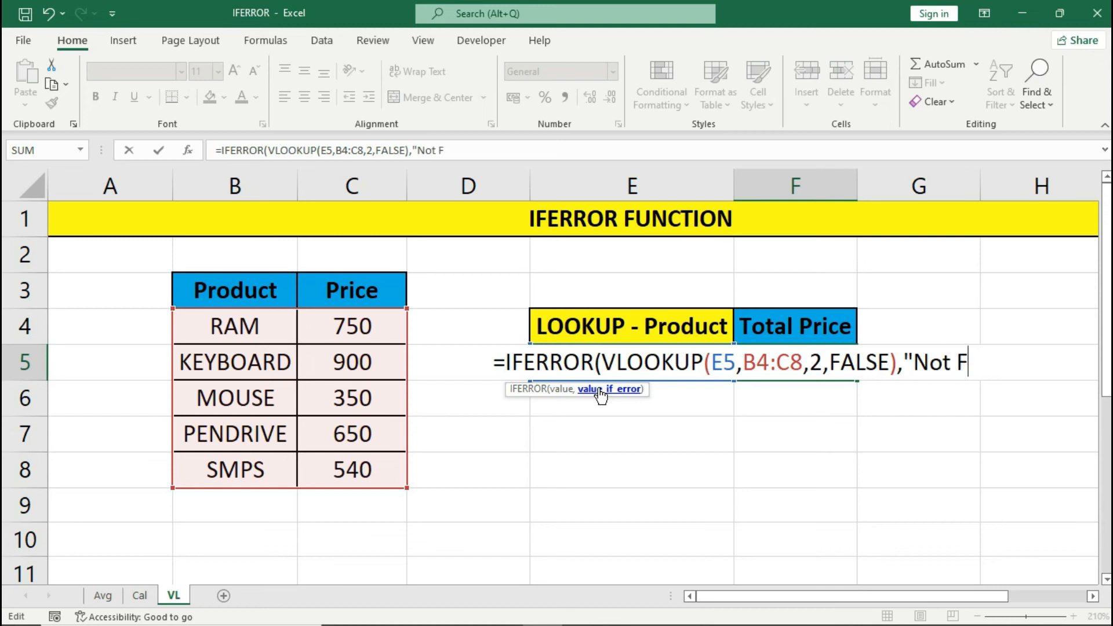
{"action": "type", "text": "ound\""}
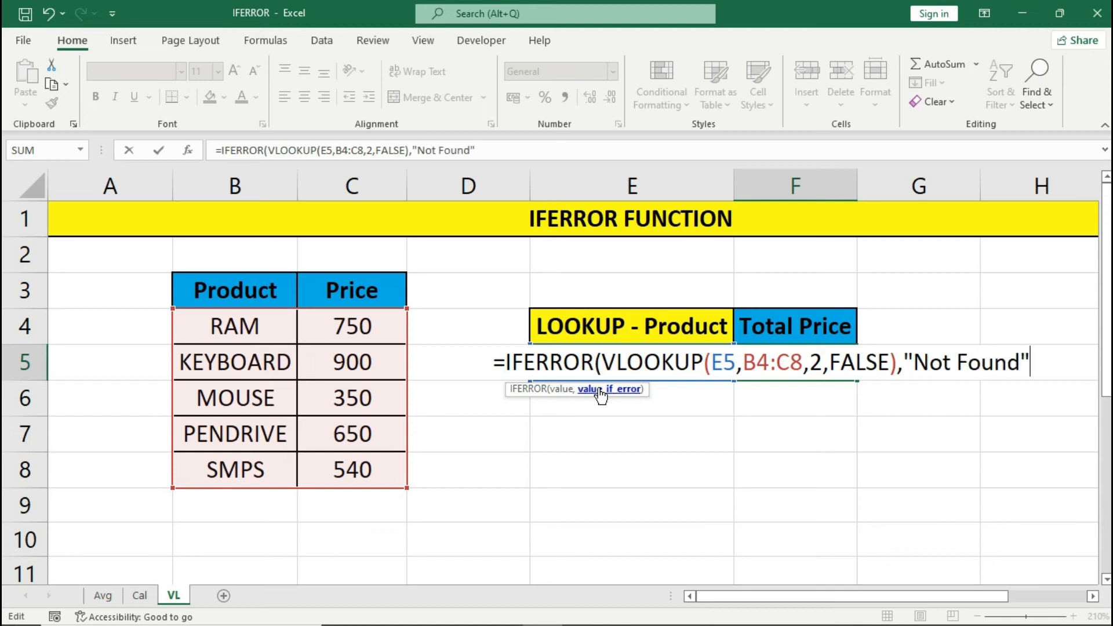
{"action": "type", "text": ")"}
{"action": "key", "text": "ctrl+Return"}
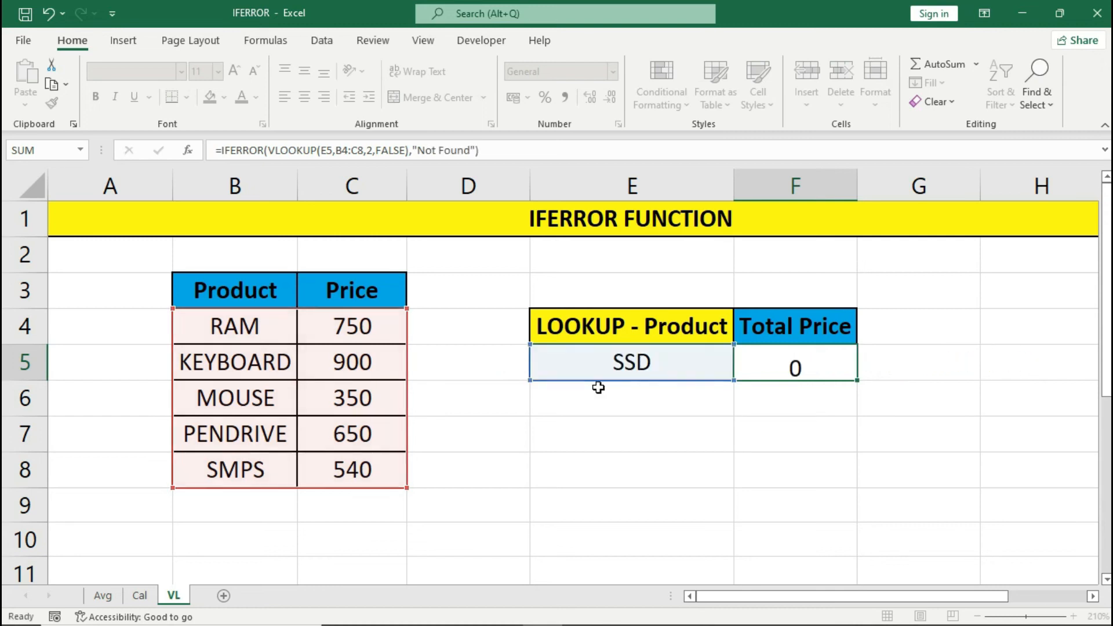
Compare the lookup product in E5 and the result in F5 with the price table in B4:C8.
{"action": "left_click", "coordinate": [632, 363]}
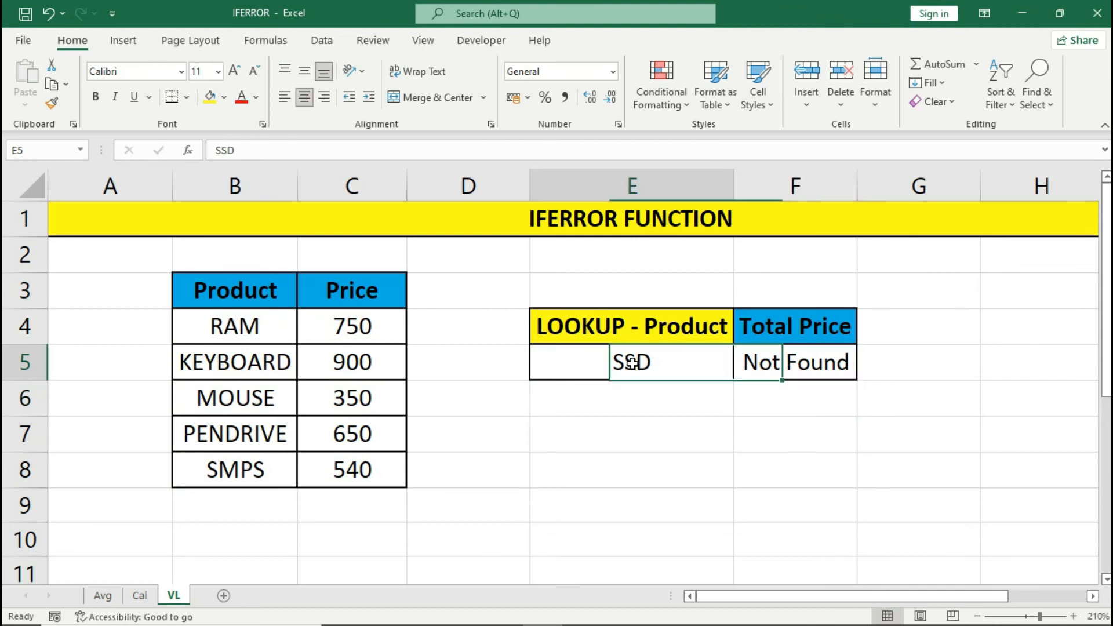
{"action": "left_click", "coordinate": [777, 363]}
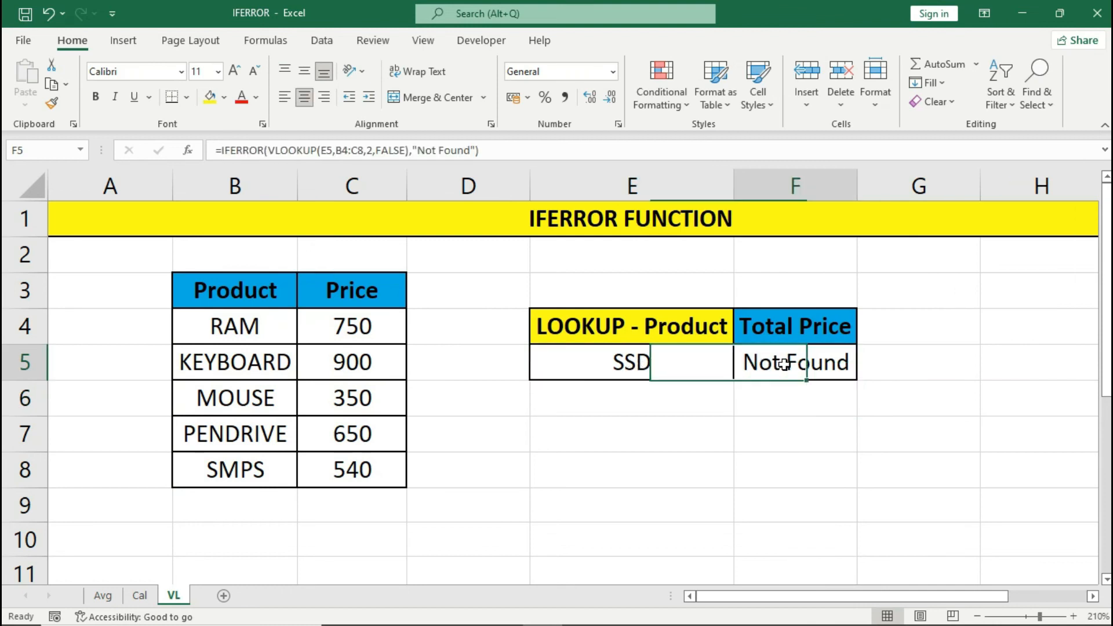
{"action": "left_click", "coordinate": [666, 363]}
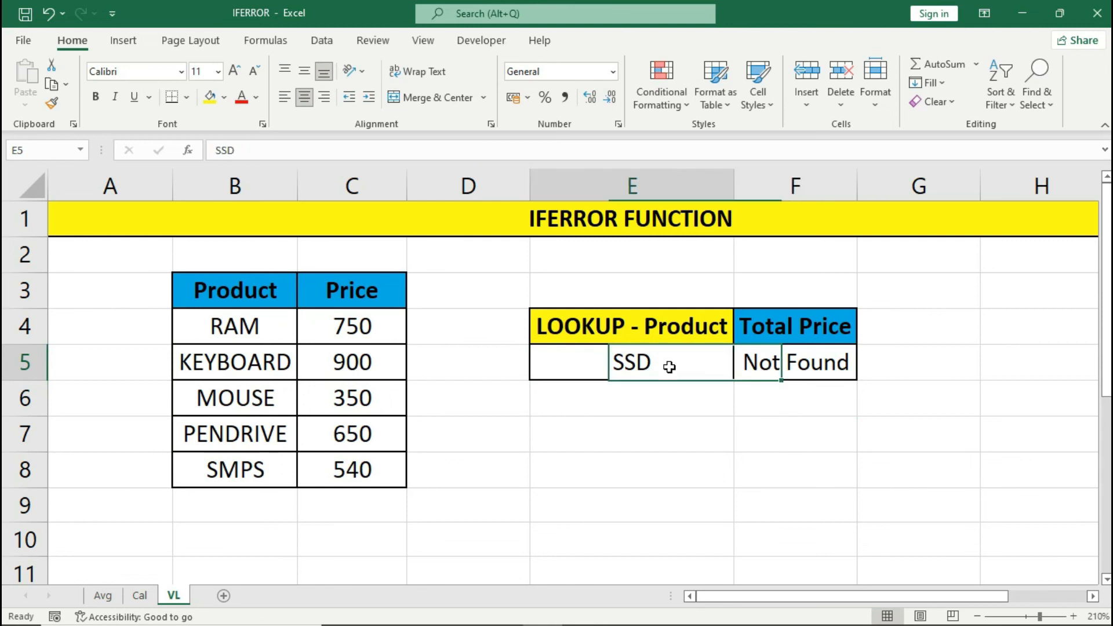
{"action": "left_click", "coordinate": [262, 325]}
{"action": "left_click_drag", "start_coordinate": [262, 325], "coordinate": [351, 467]}
{"action": "left_click", "coordinate": [782, 360]}
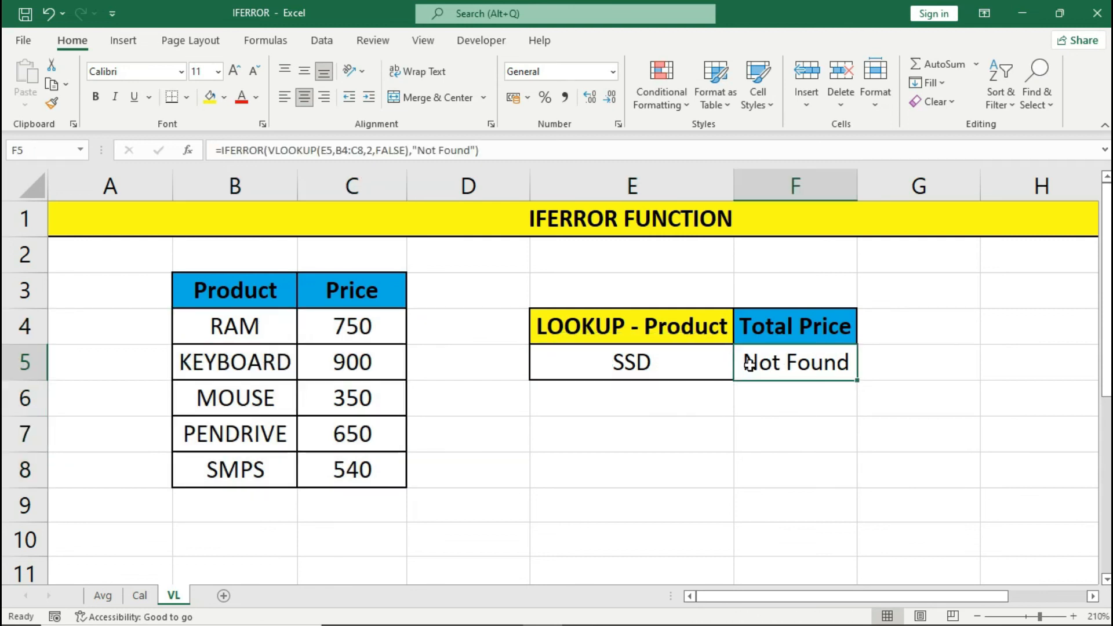
Replace the lookup product in E5 with RAM to test the IFERROR formula on a listed product.
{"action": "double_click", "coordinate": [647, 365]}
{"action": "key", "text": "BackSpace"}
{"action": "key", "text": "BackSpace"}
{"action": "key", "text": "BackSpace"}
{"action": "type", "text": "RAM"}
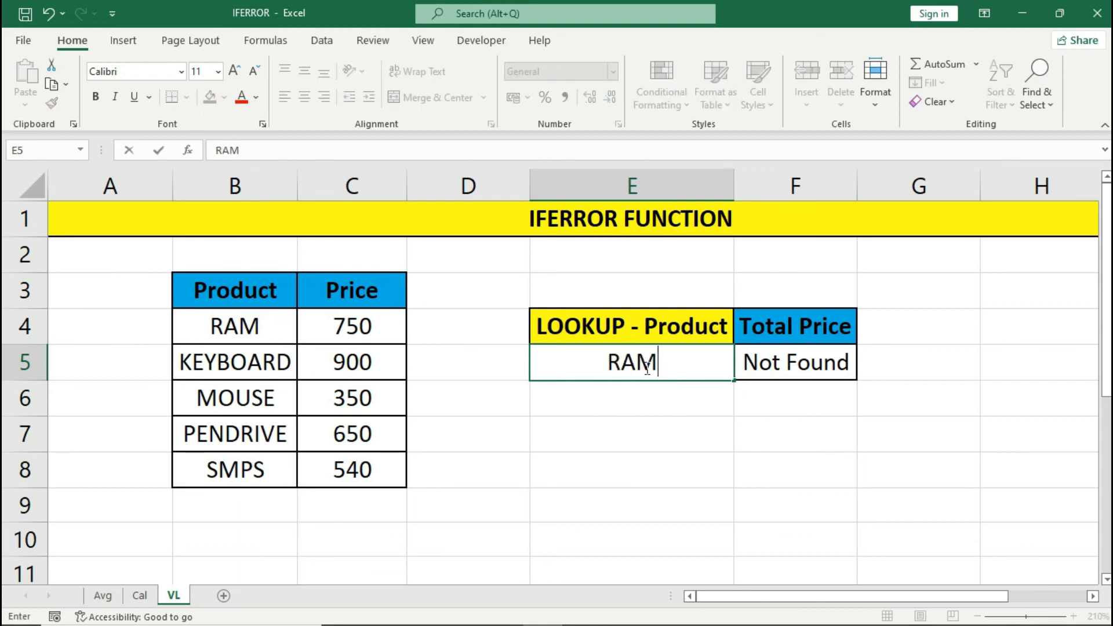
{"action": "key", "text": "Return"}
Change the lookup product in E5 to HDD, a product missing from the price table.
{"action": "left_click", "coordinate": [646, 366]}
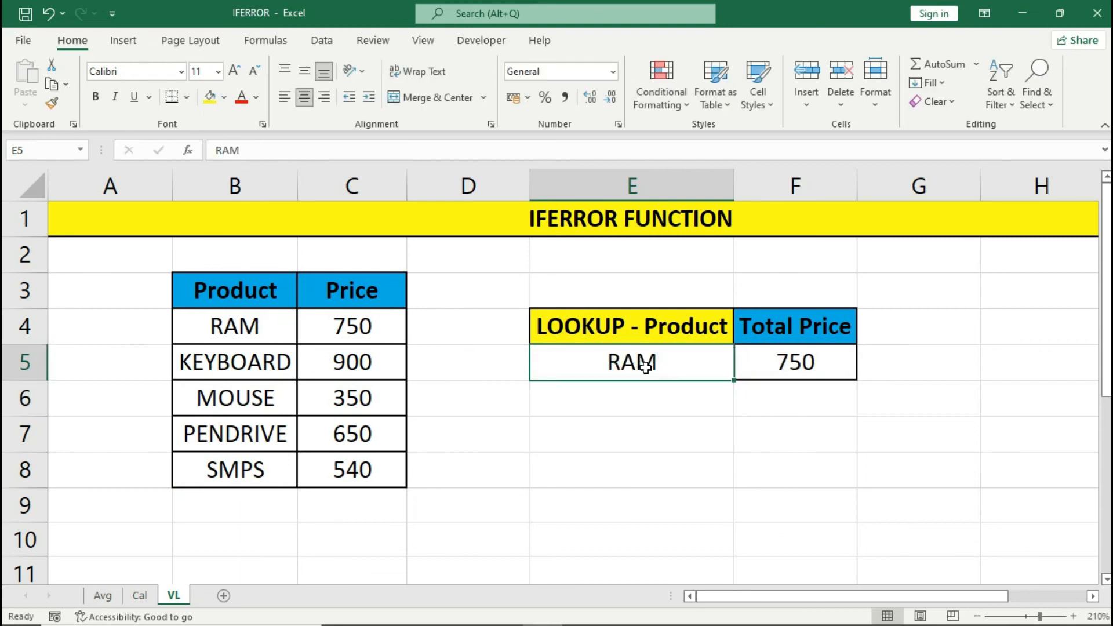
{"action": "type", "text": "HDD"}
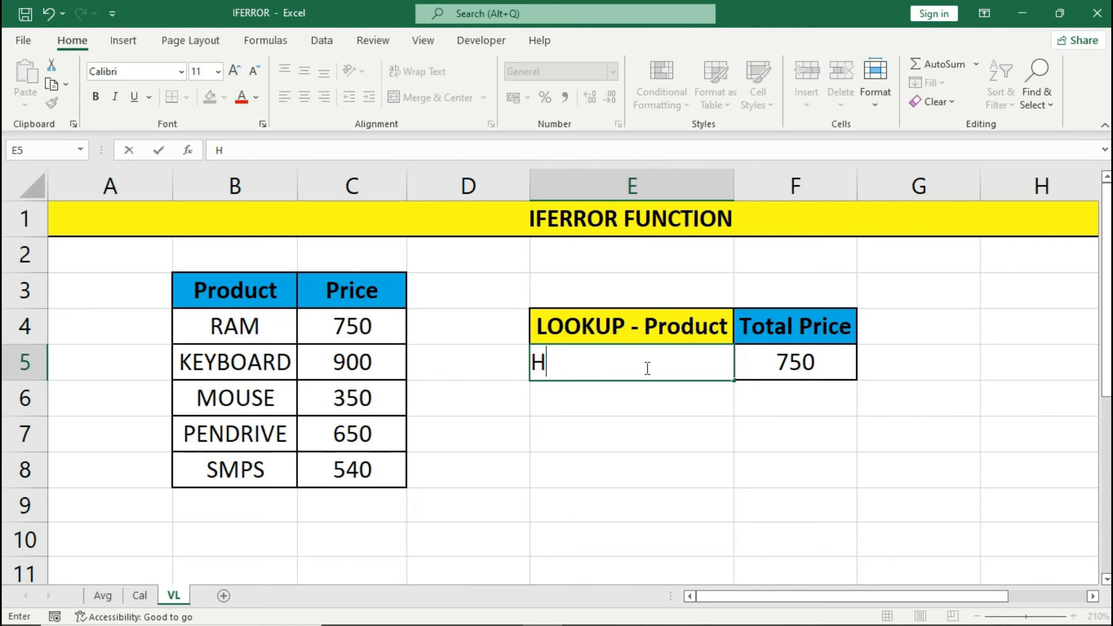
{"action": "key", "text": "Return"}
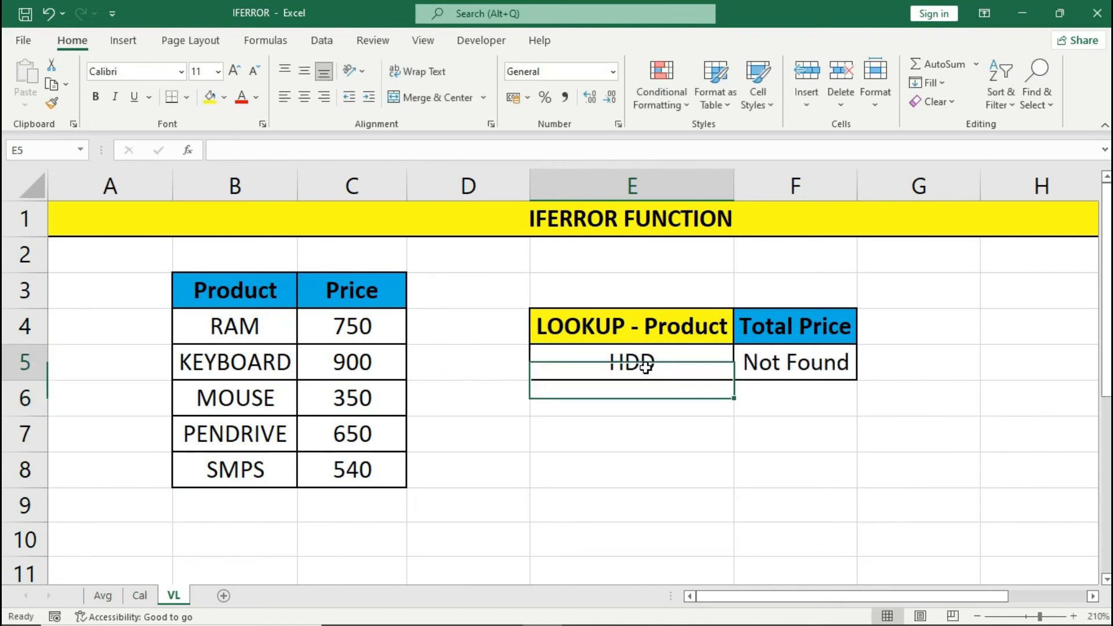
Set the lookup product in E5 to SSD.
{"action": "double_click", "coordinate": [646, 366]}
{"action": "type", "text": "SSD"}
{"action": "key", "text": "Return"}
Review the product in E5, the price table in B4:C8 and the IFERROR formula in F5, leaving the formula as is.
{"action": "left_click", "coordinate": [640, 364]}
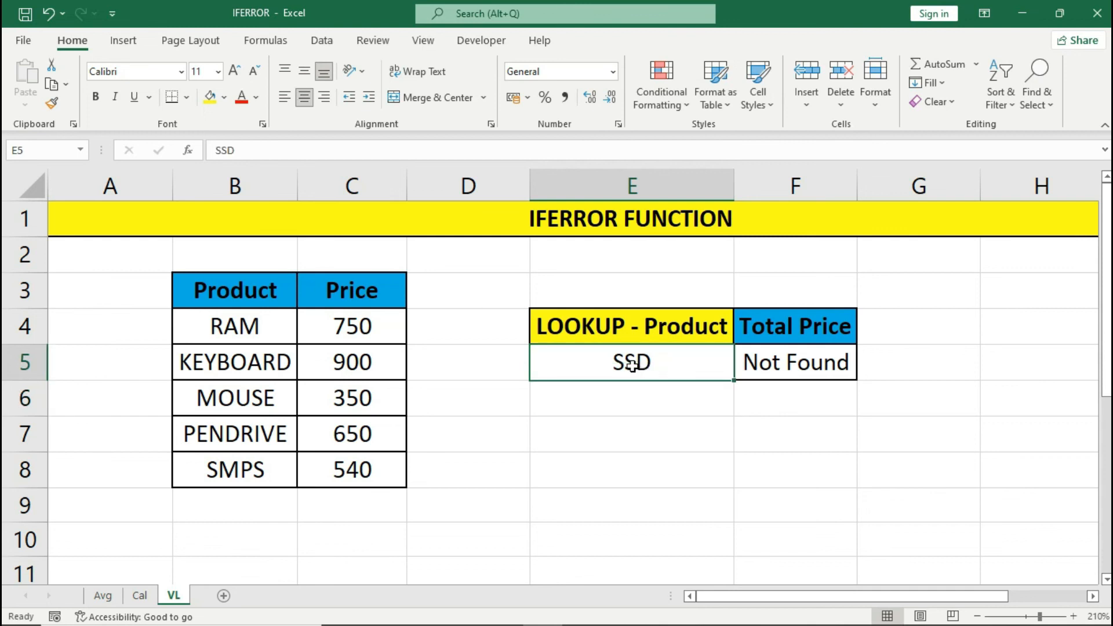
{"action": "left_click_drag", "start_coordinate": [252, 341], "coordinate": [351, 465]}
{"action": "left_click", "coordinate": [822, 356]}
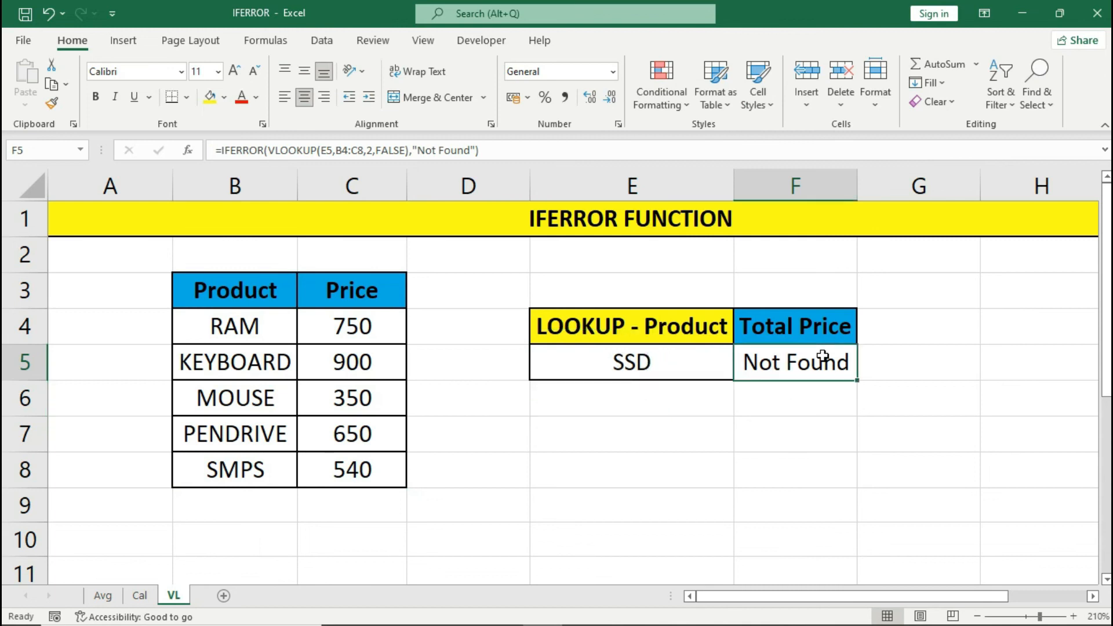
{"action": "double_click", "coordinate": [822, 356]}
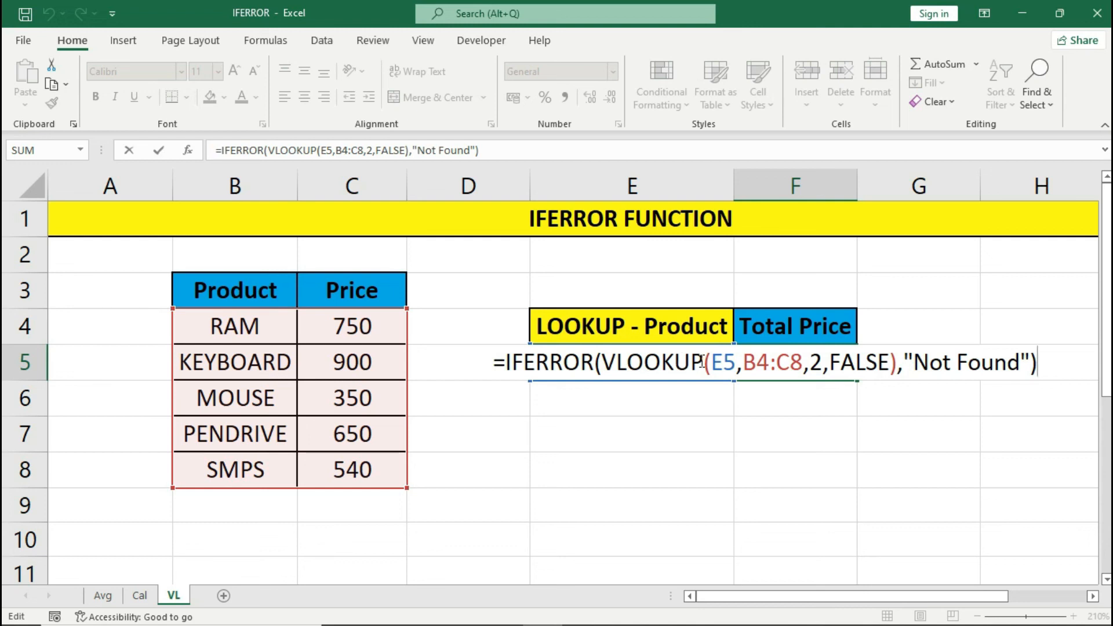
{"action": "key", "text": "Return"}
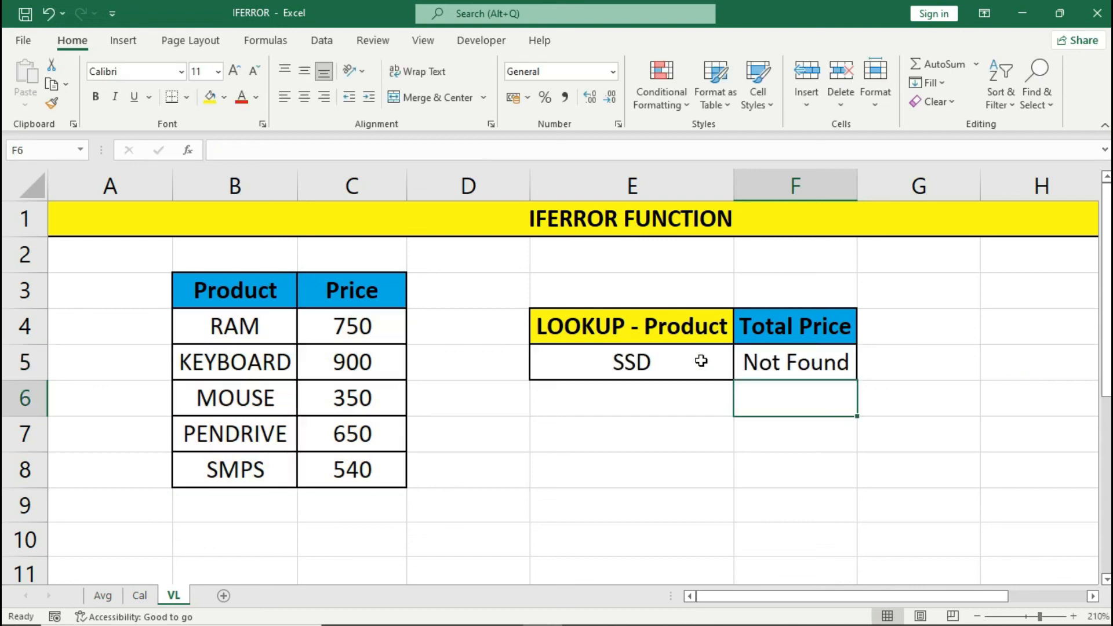